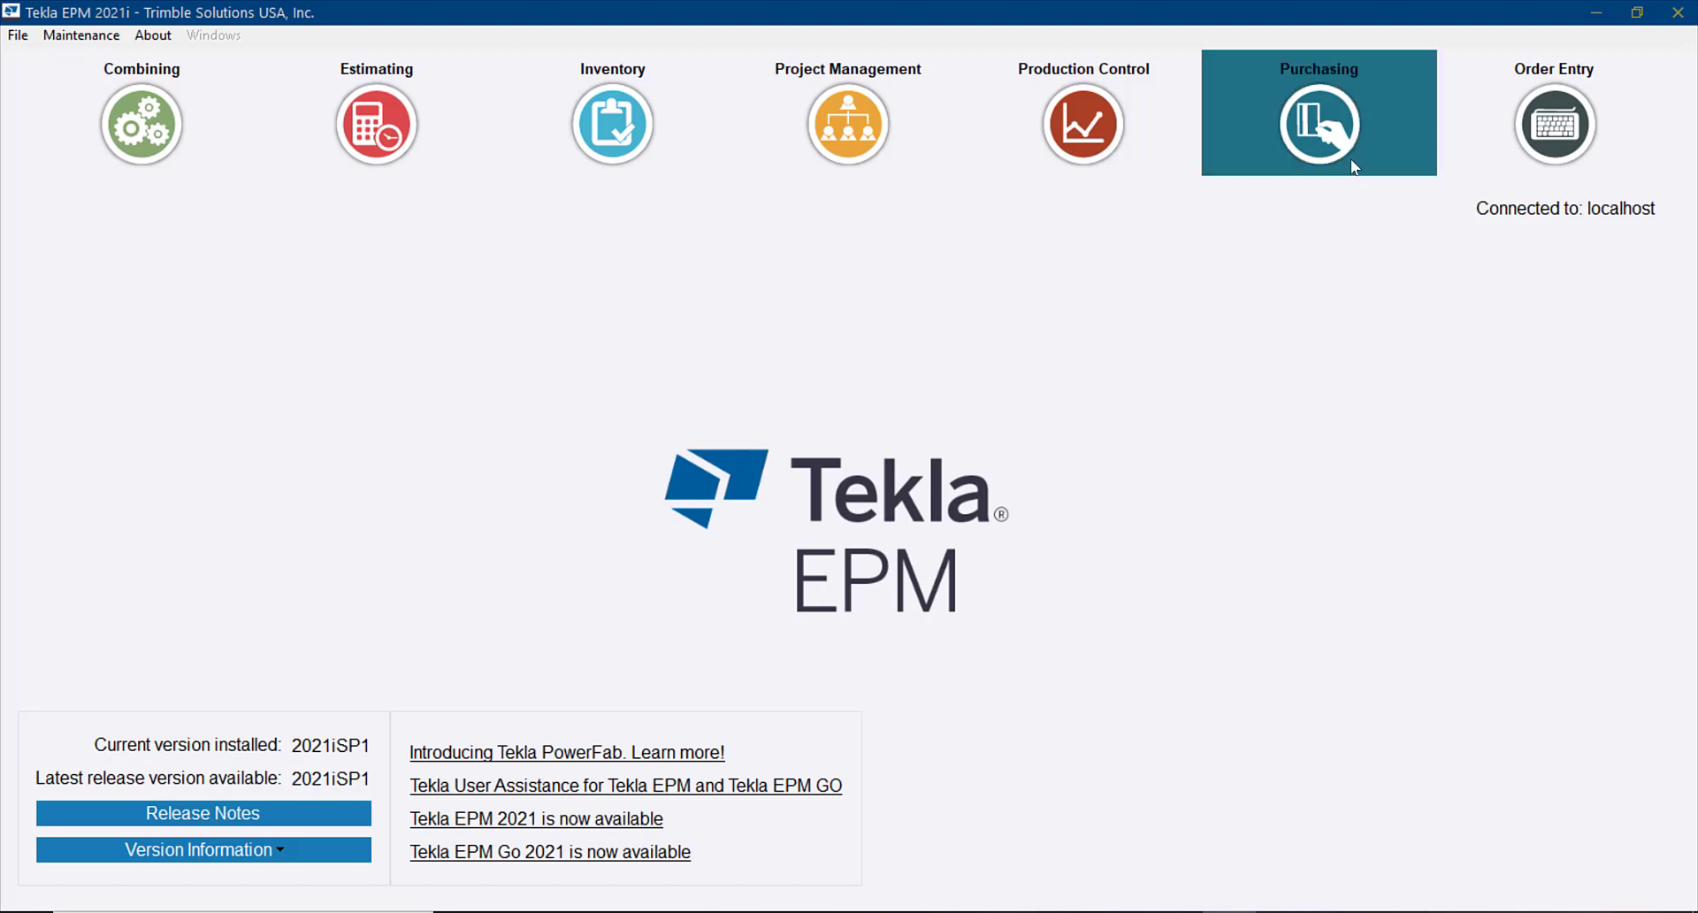
Open the Trimble steel purchase order for job 2021 065 and enter the Date Promised field of its W 14 x 48 item
left_click(1344, 147)
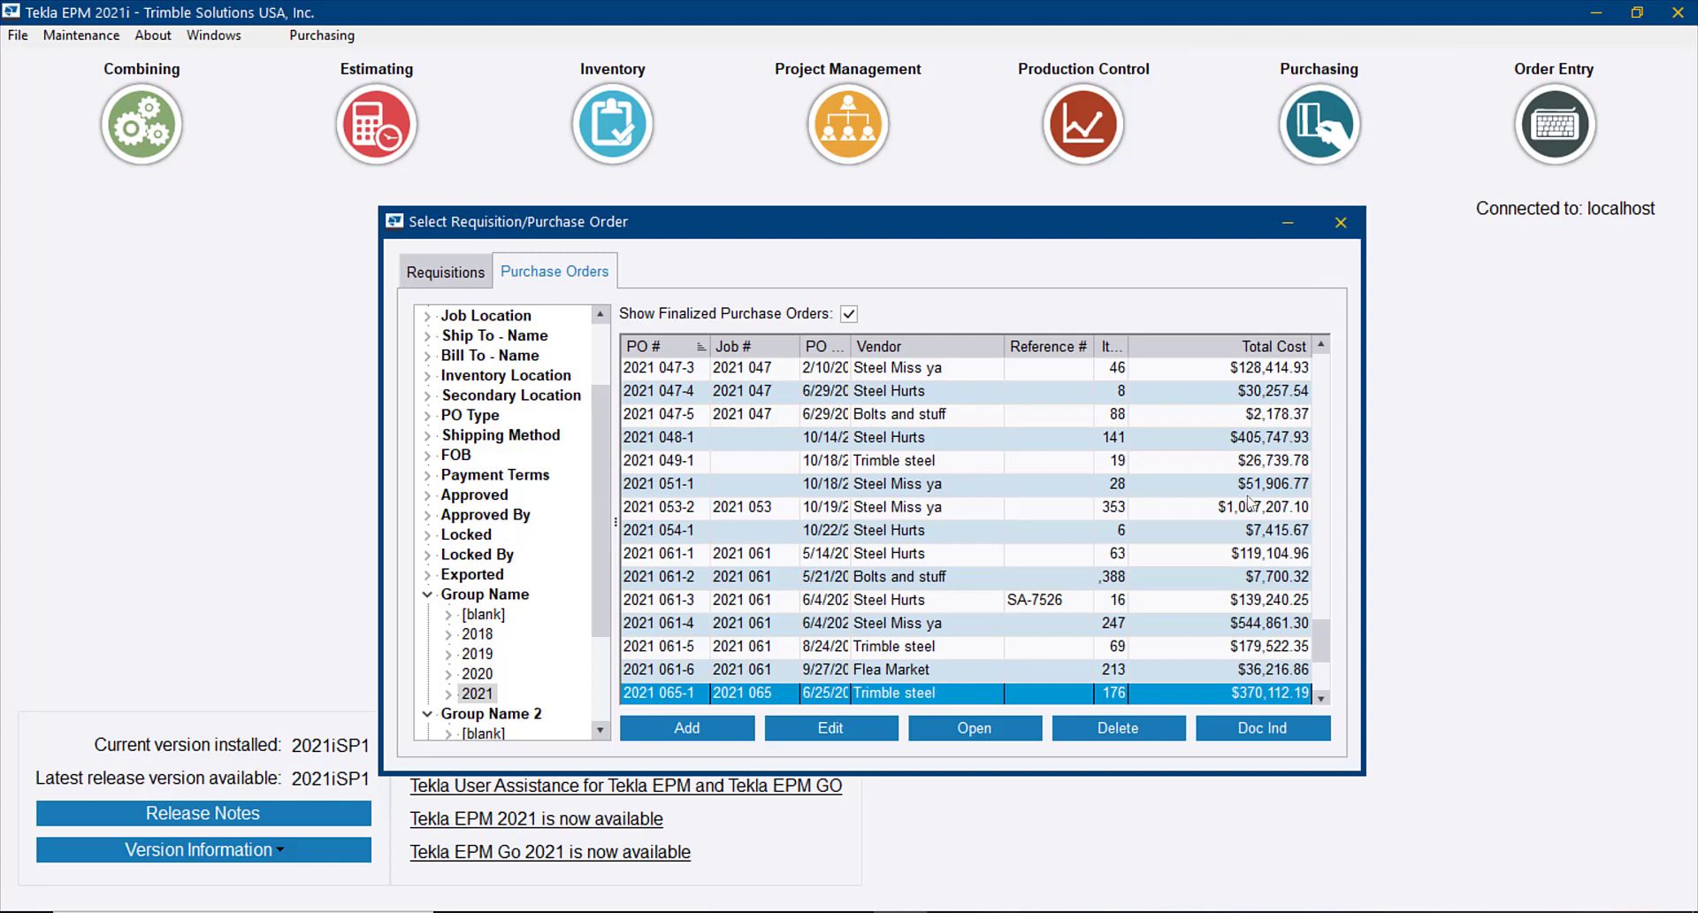
left_click(1026, 728)
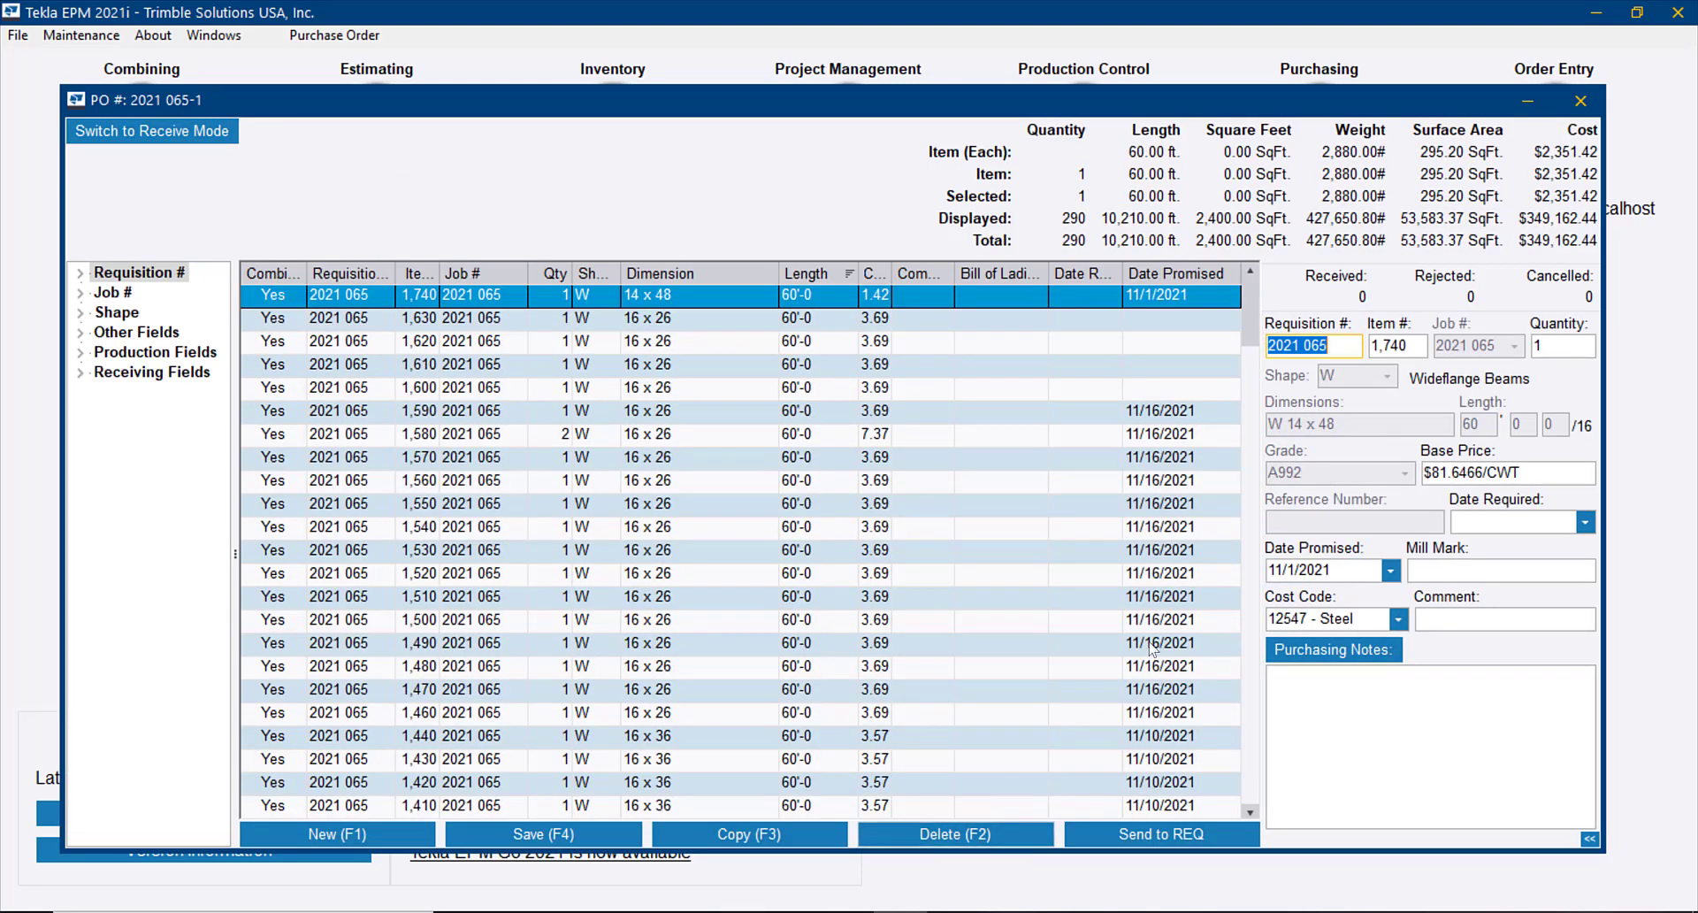
left_click(1342, 575)
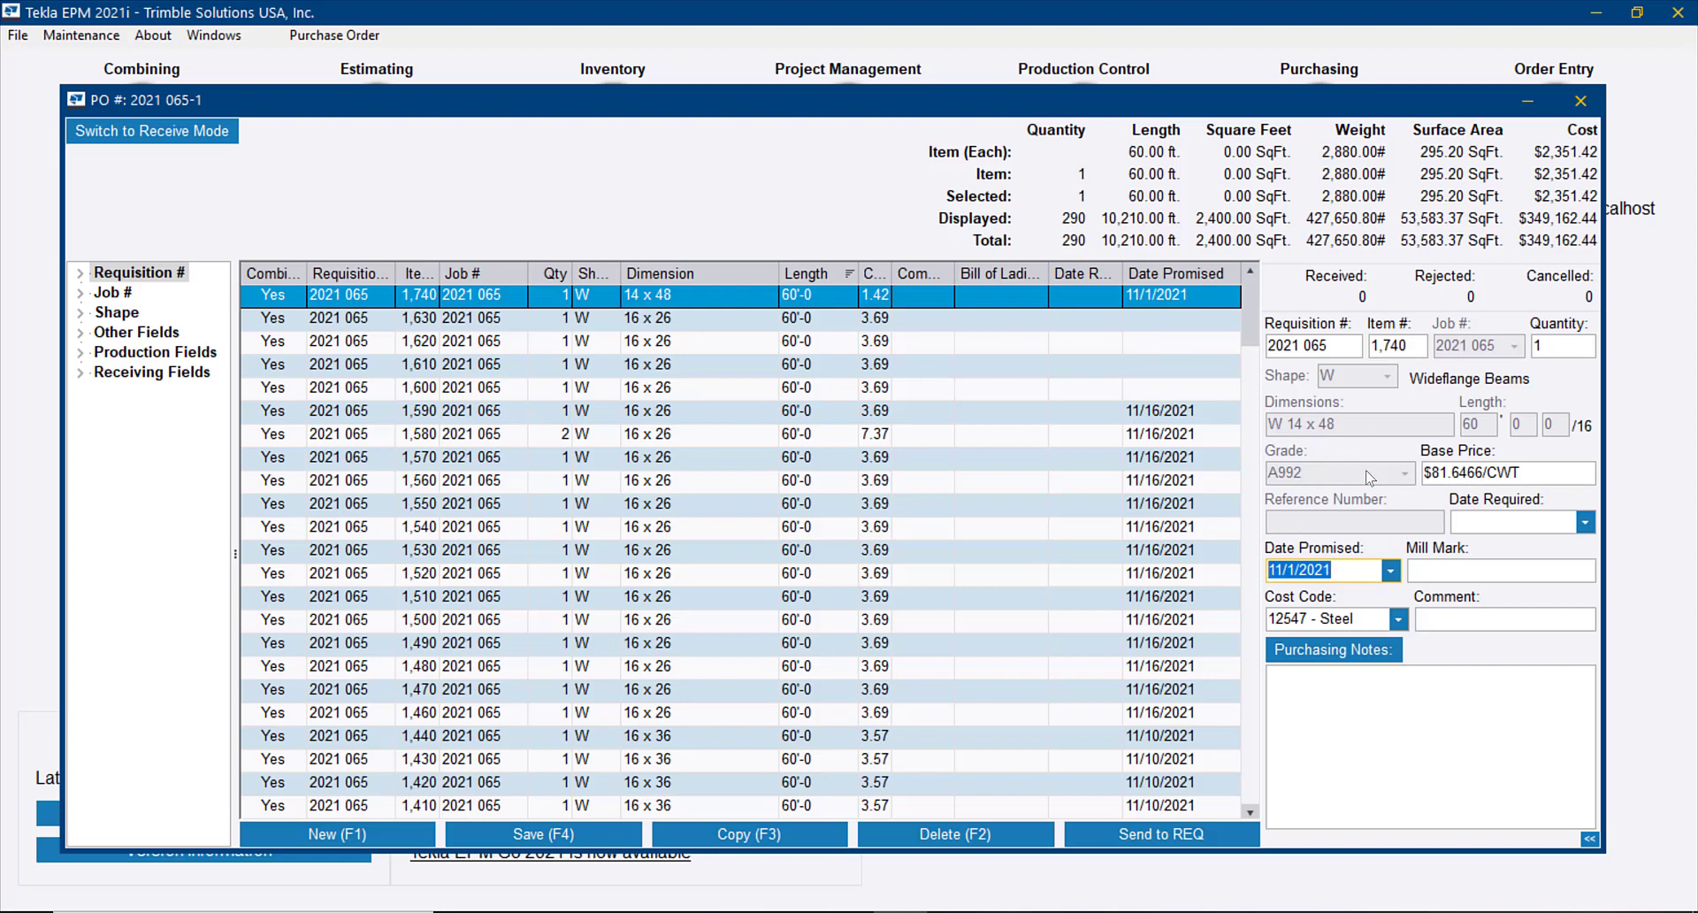
left_click(110, 37)
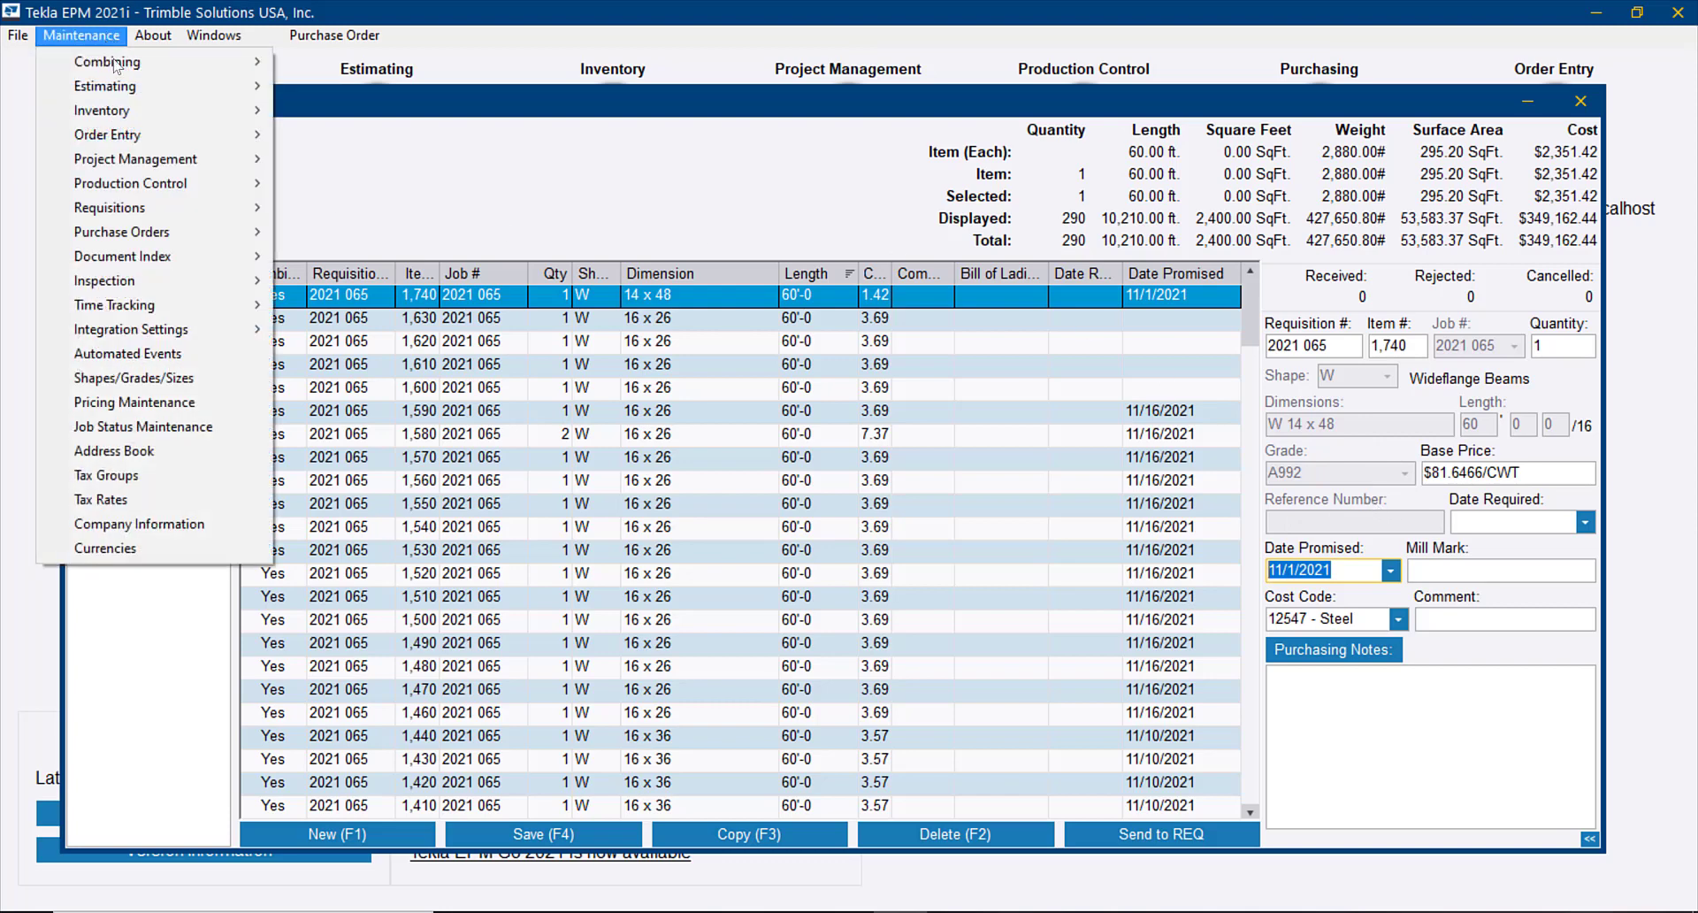
mouse_move(143, 241)
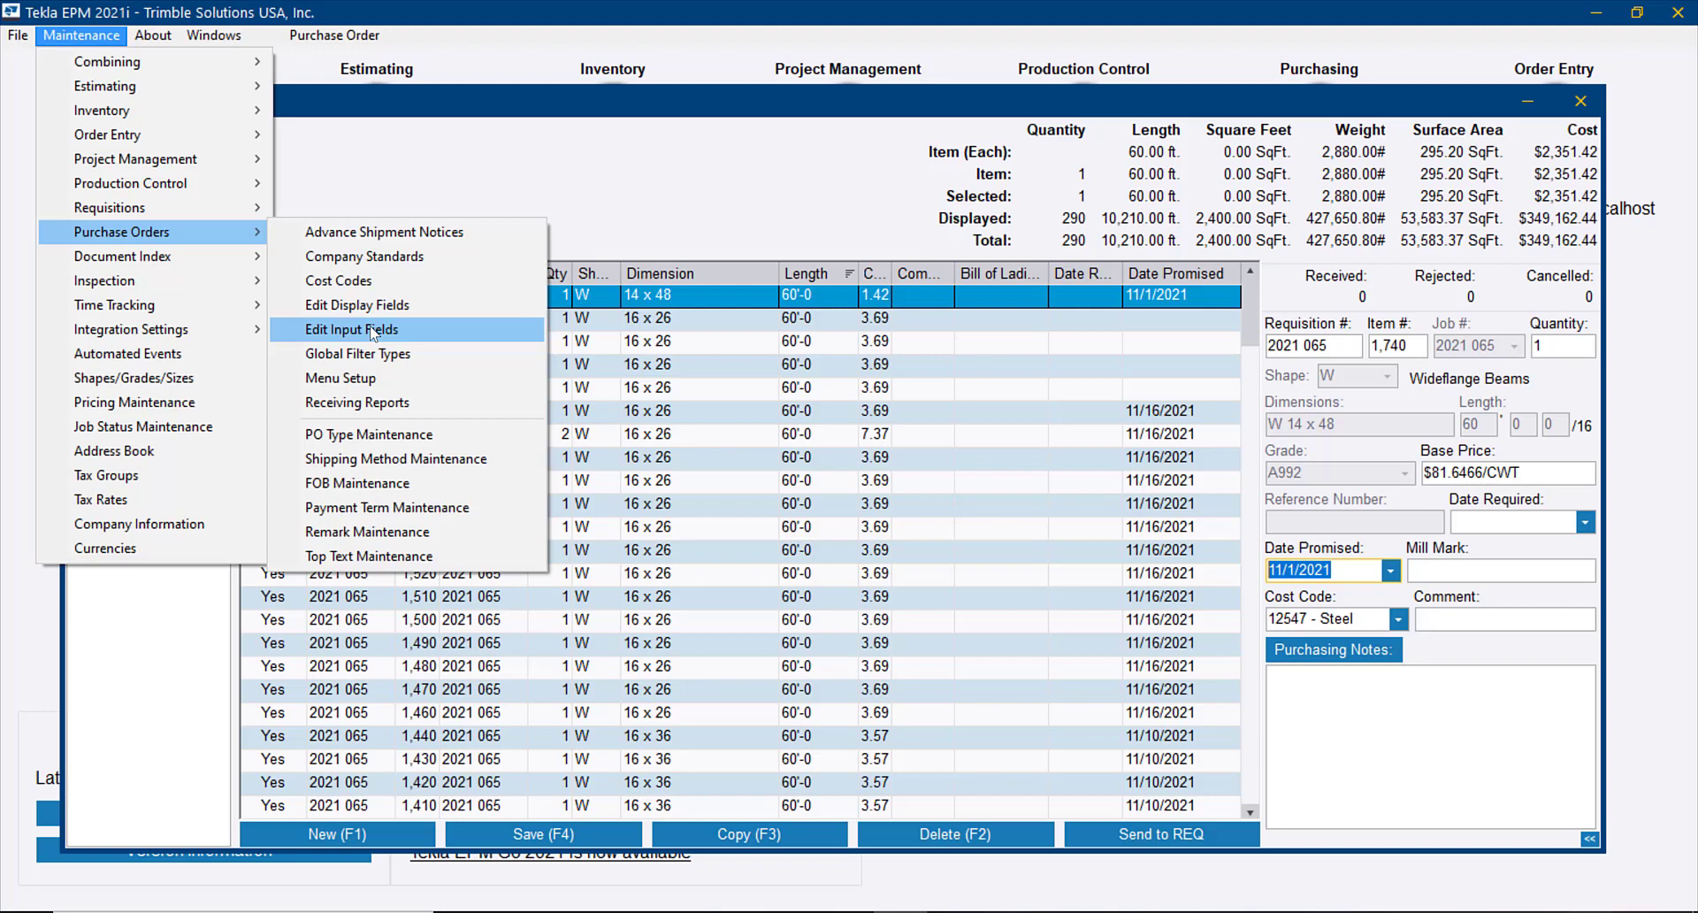
left_click(372, 330)
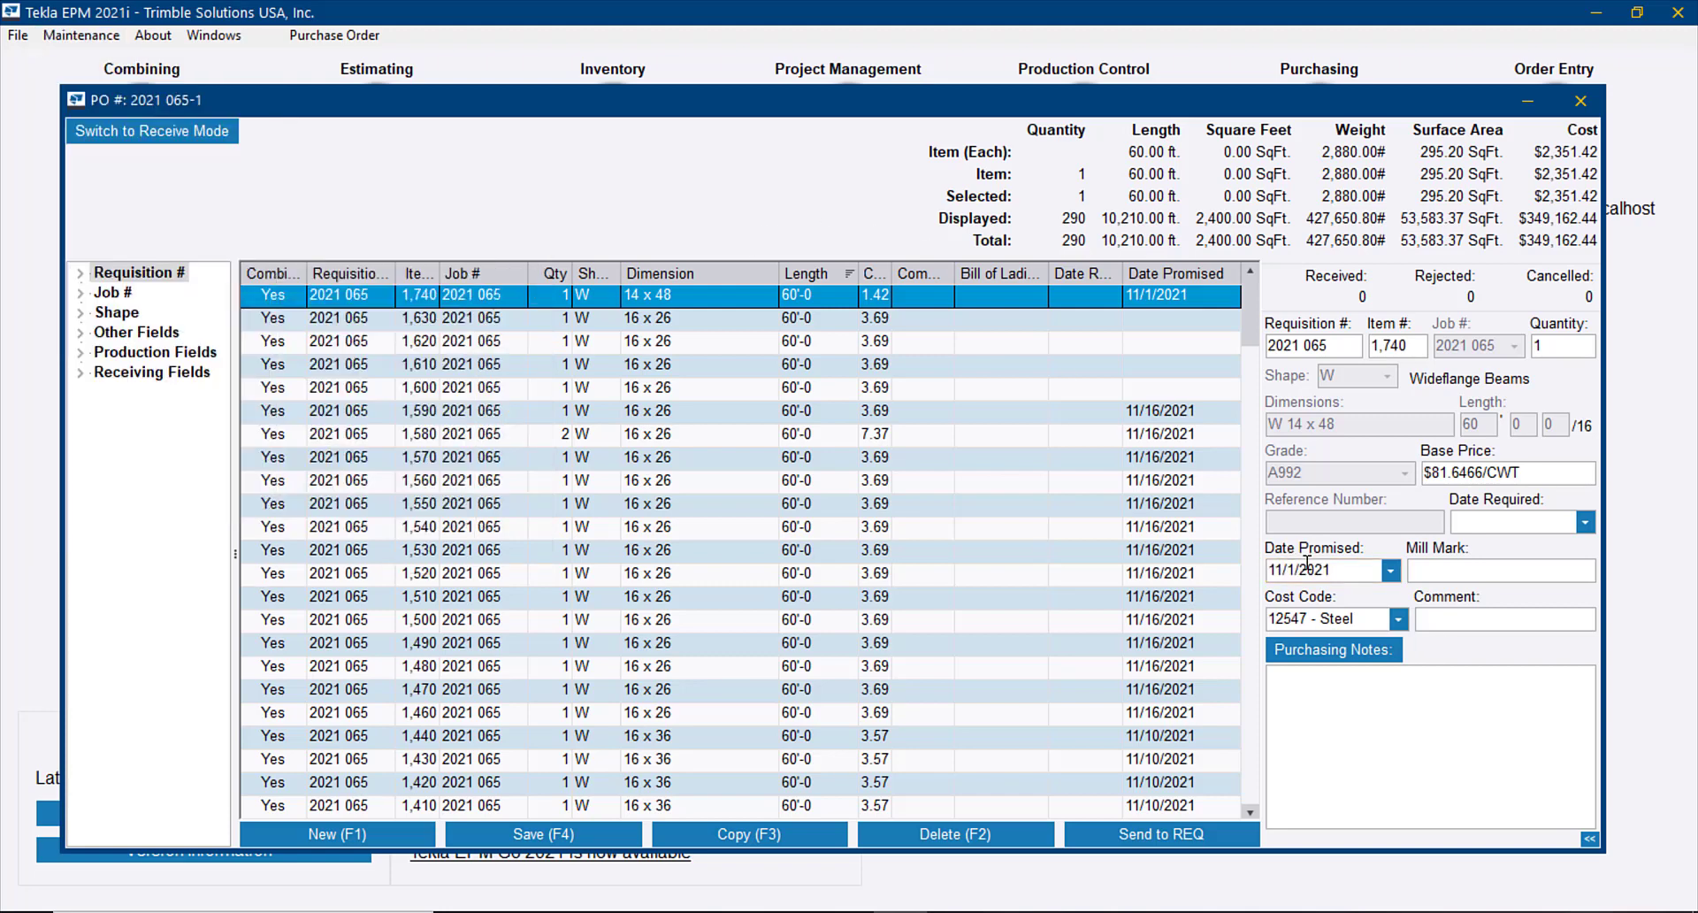
Globally edit the four selected W 16 x 26 items without a promised date, setting Date Promised to 11/4/2021
left_click(1166, 319)
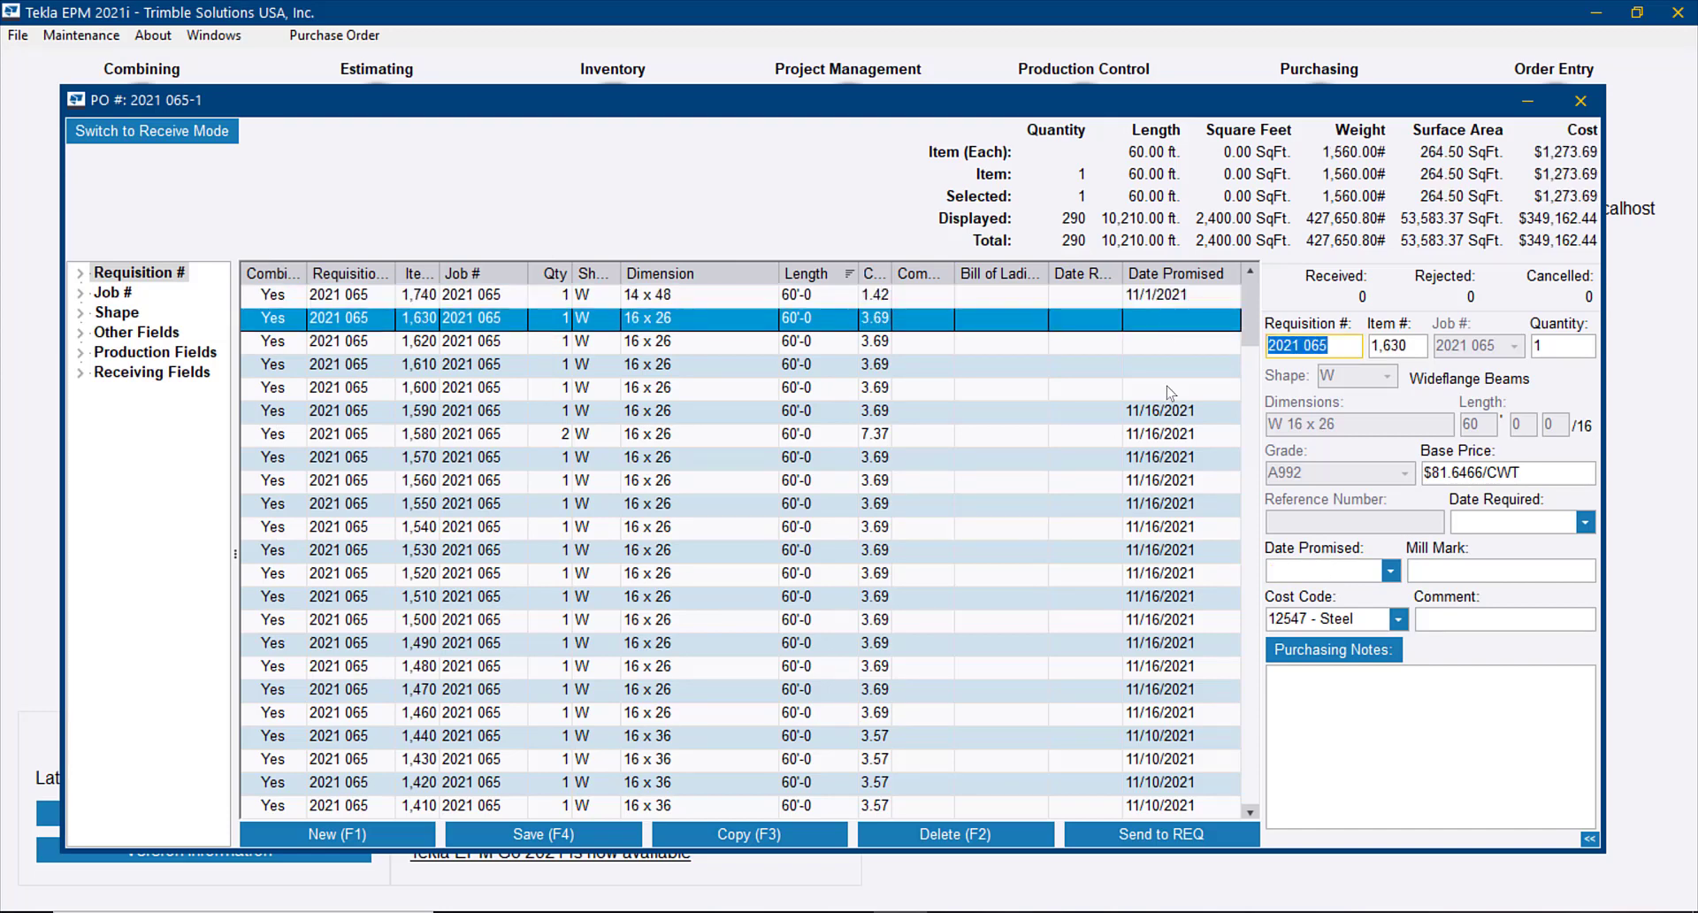
left_click(1169, 389, "shift")
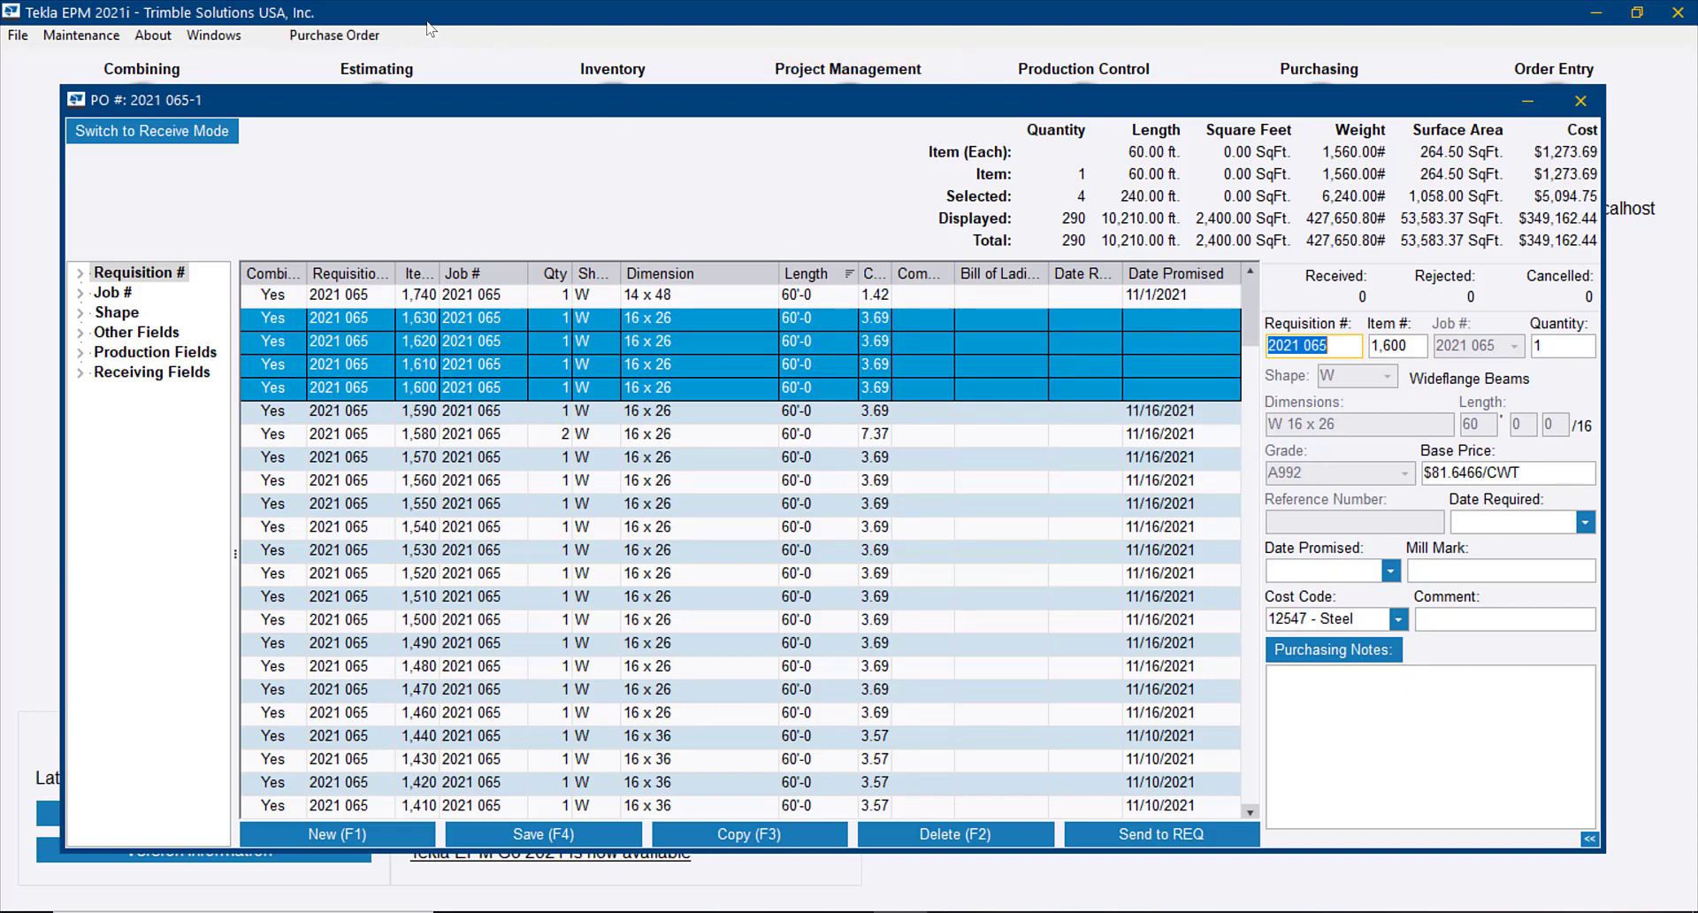
left_click(332, 36)
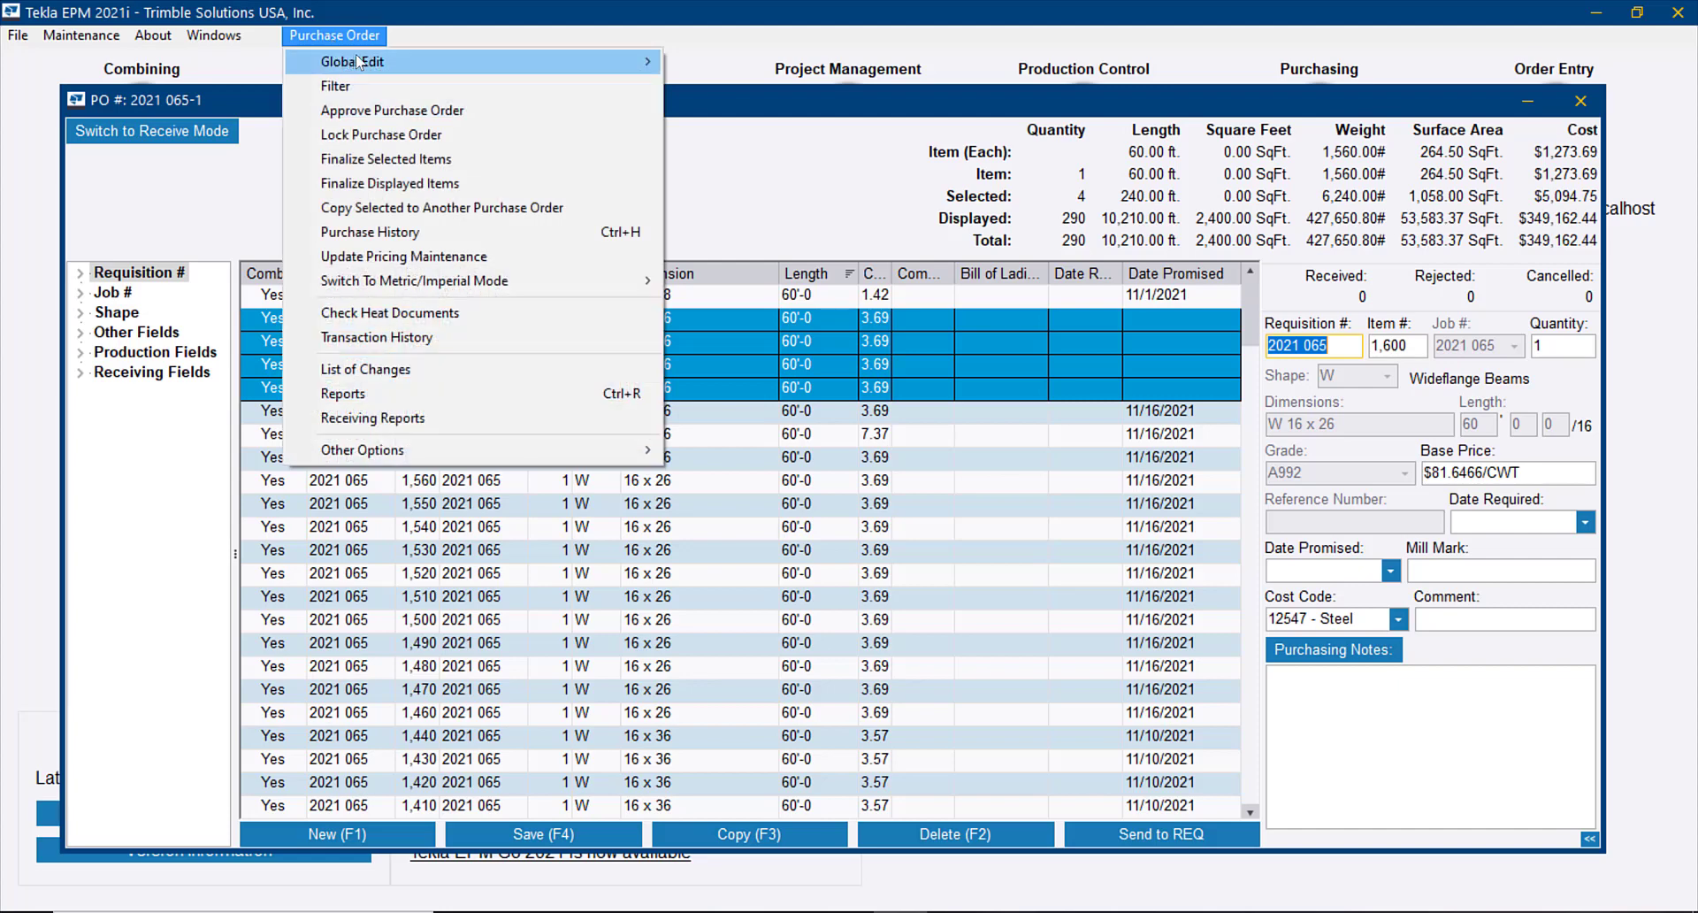
mouse_move(358, 61)
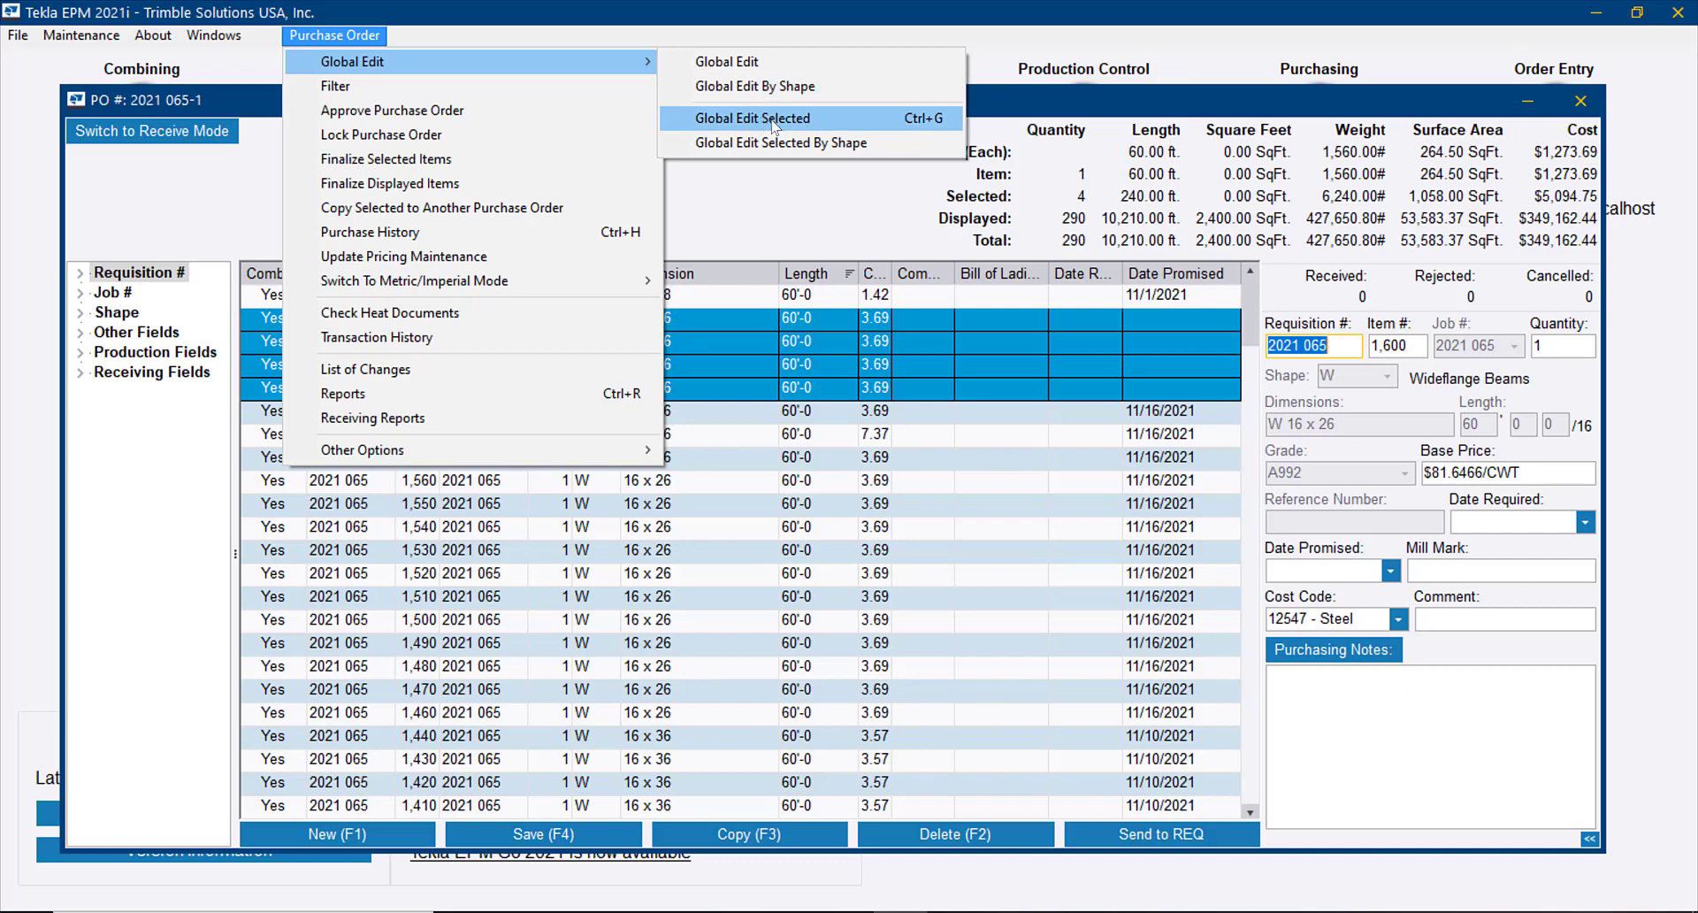
left_click(843, 242)
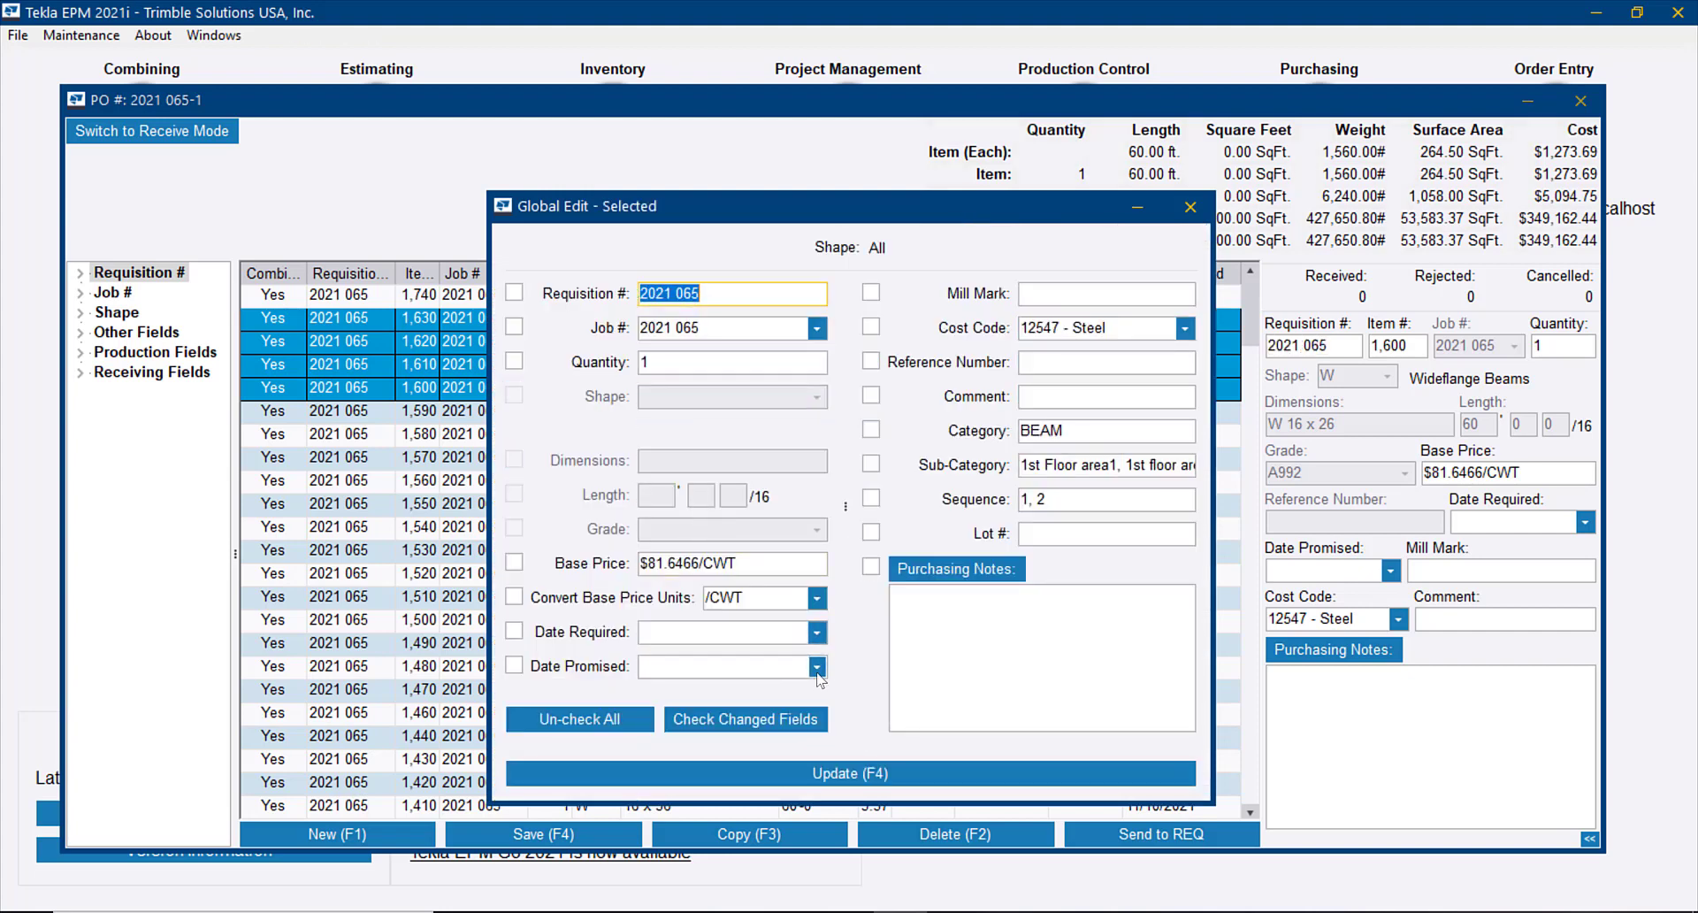
left_click(816, 668)
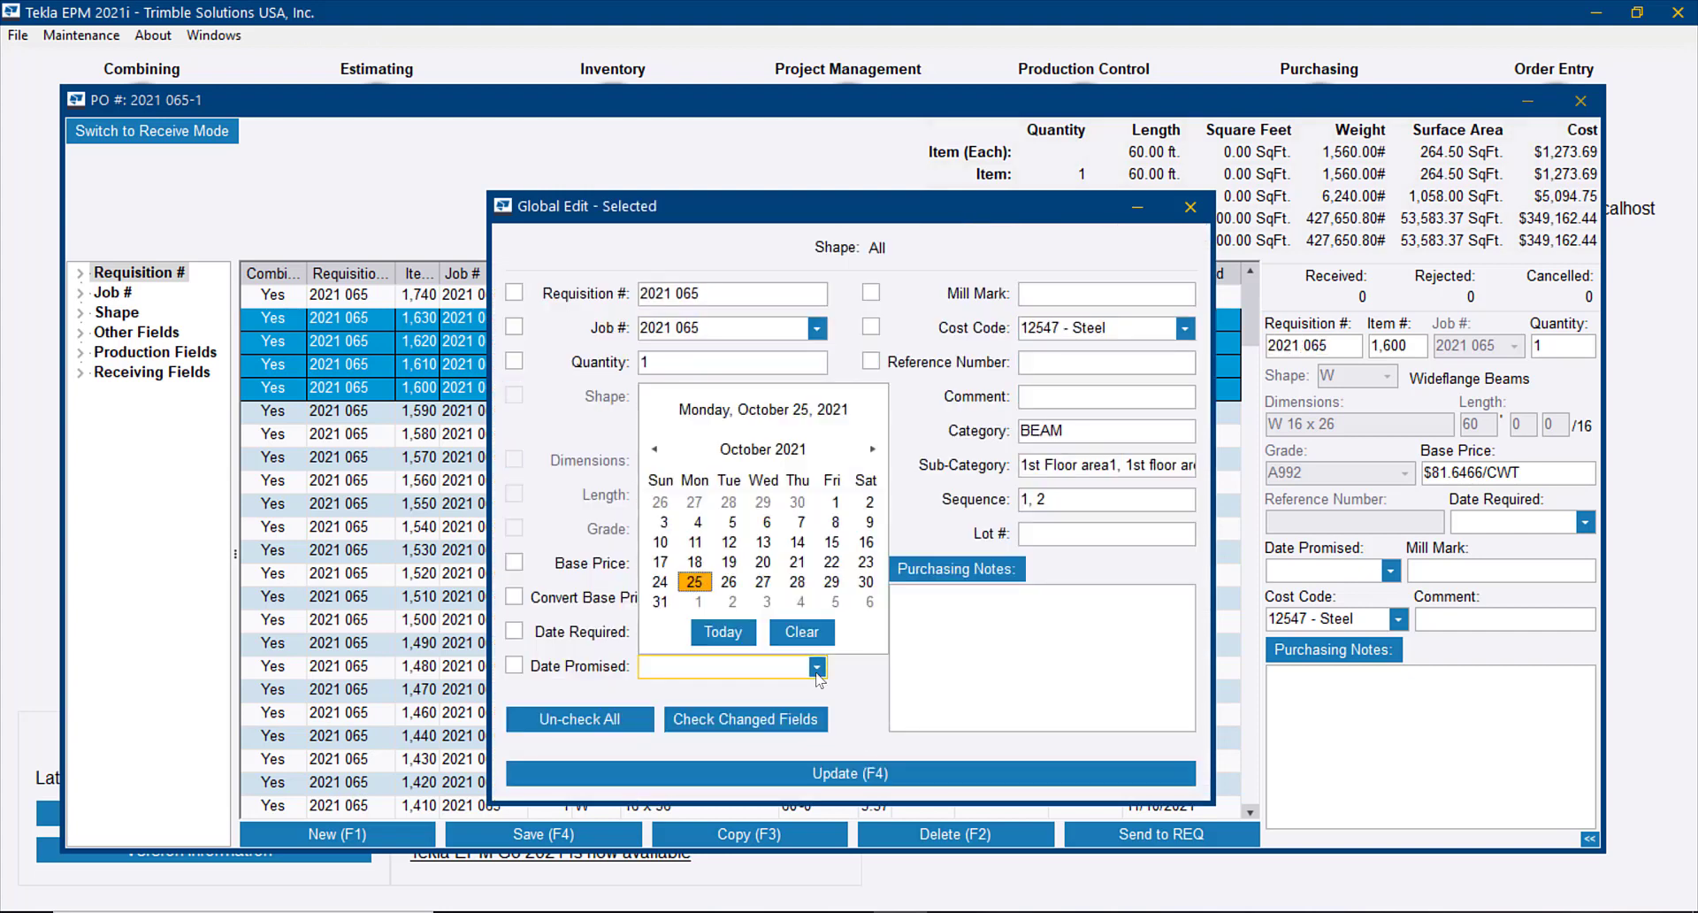
left_click(799, 605)
left_click(814, 777)
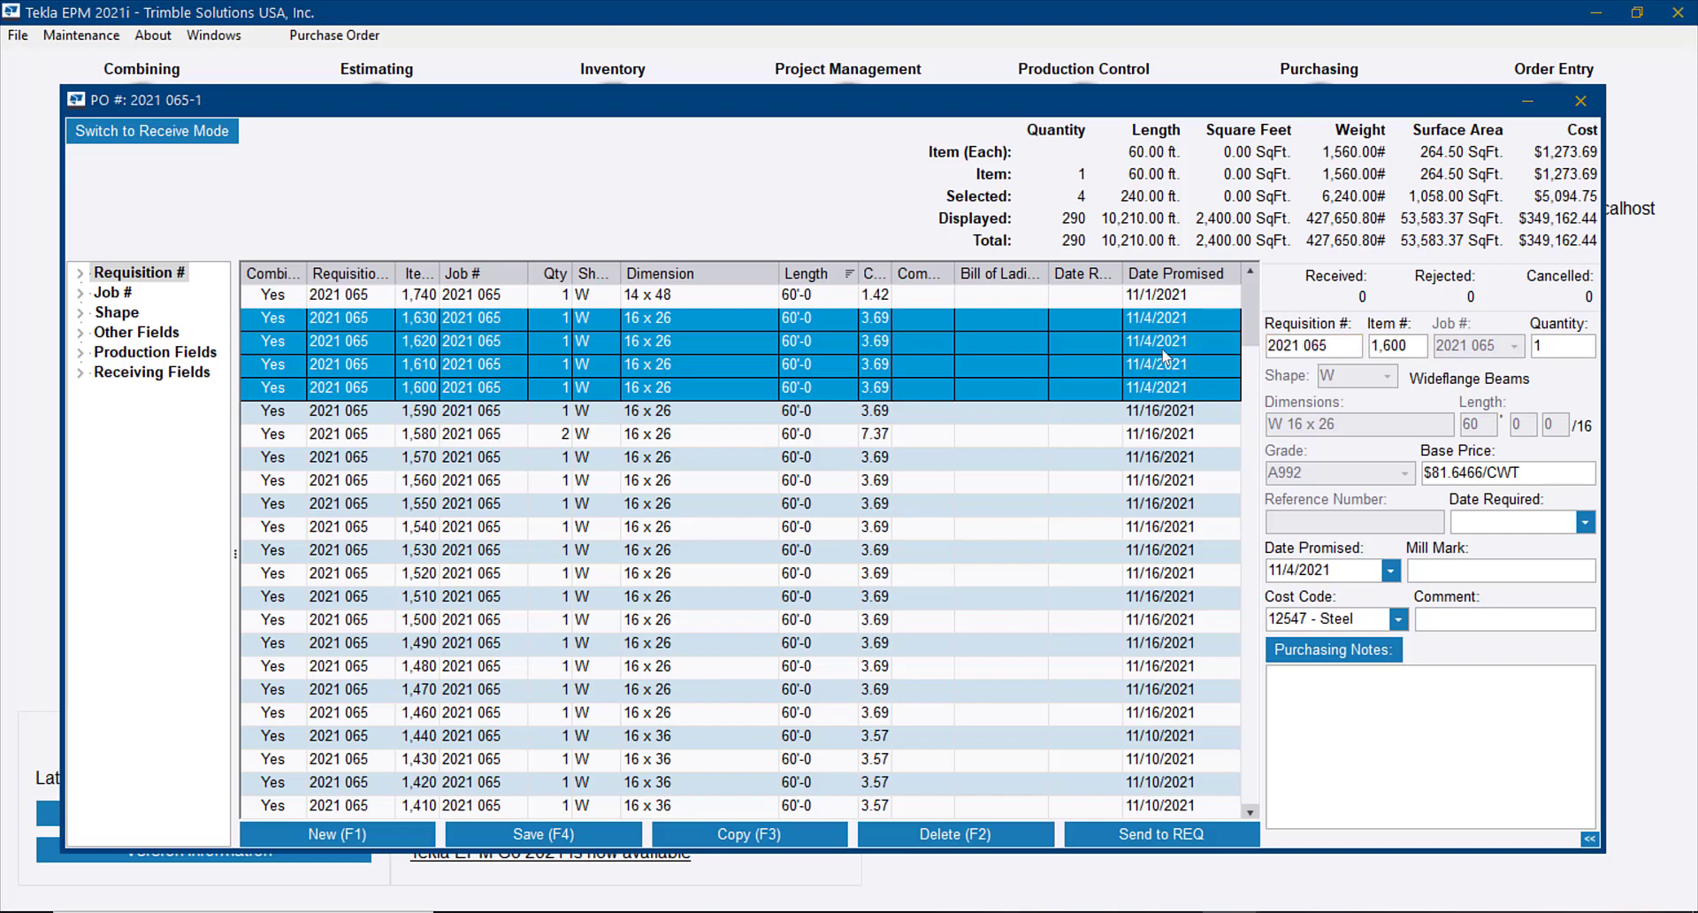
Generate the Expected Shipment Listing By Week receiving report for the open purchase order
left_click(361, 36)
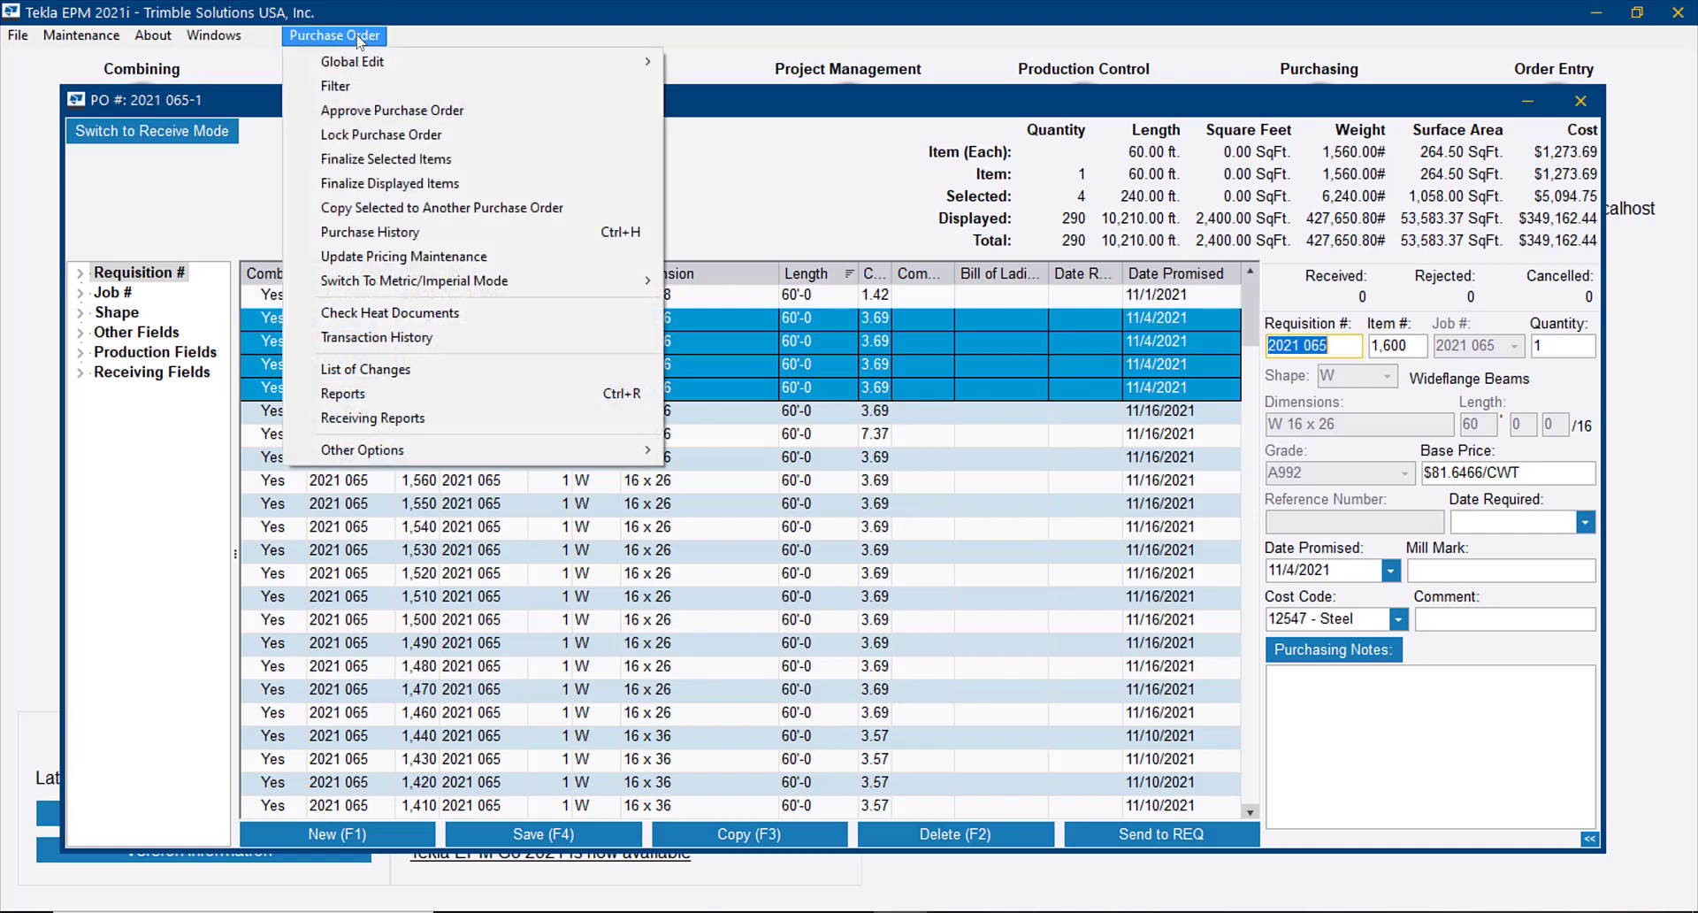
left_click(503, 419)
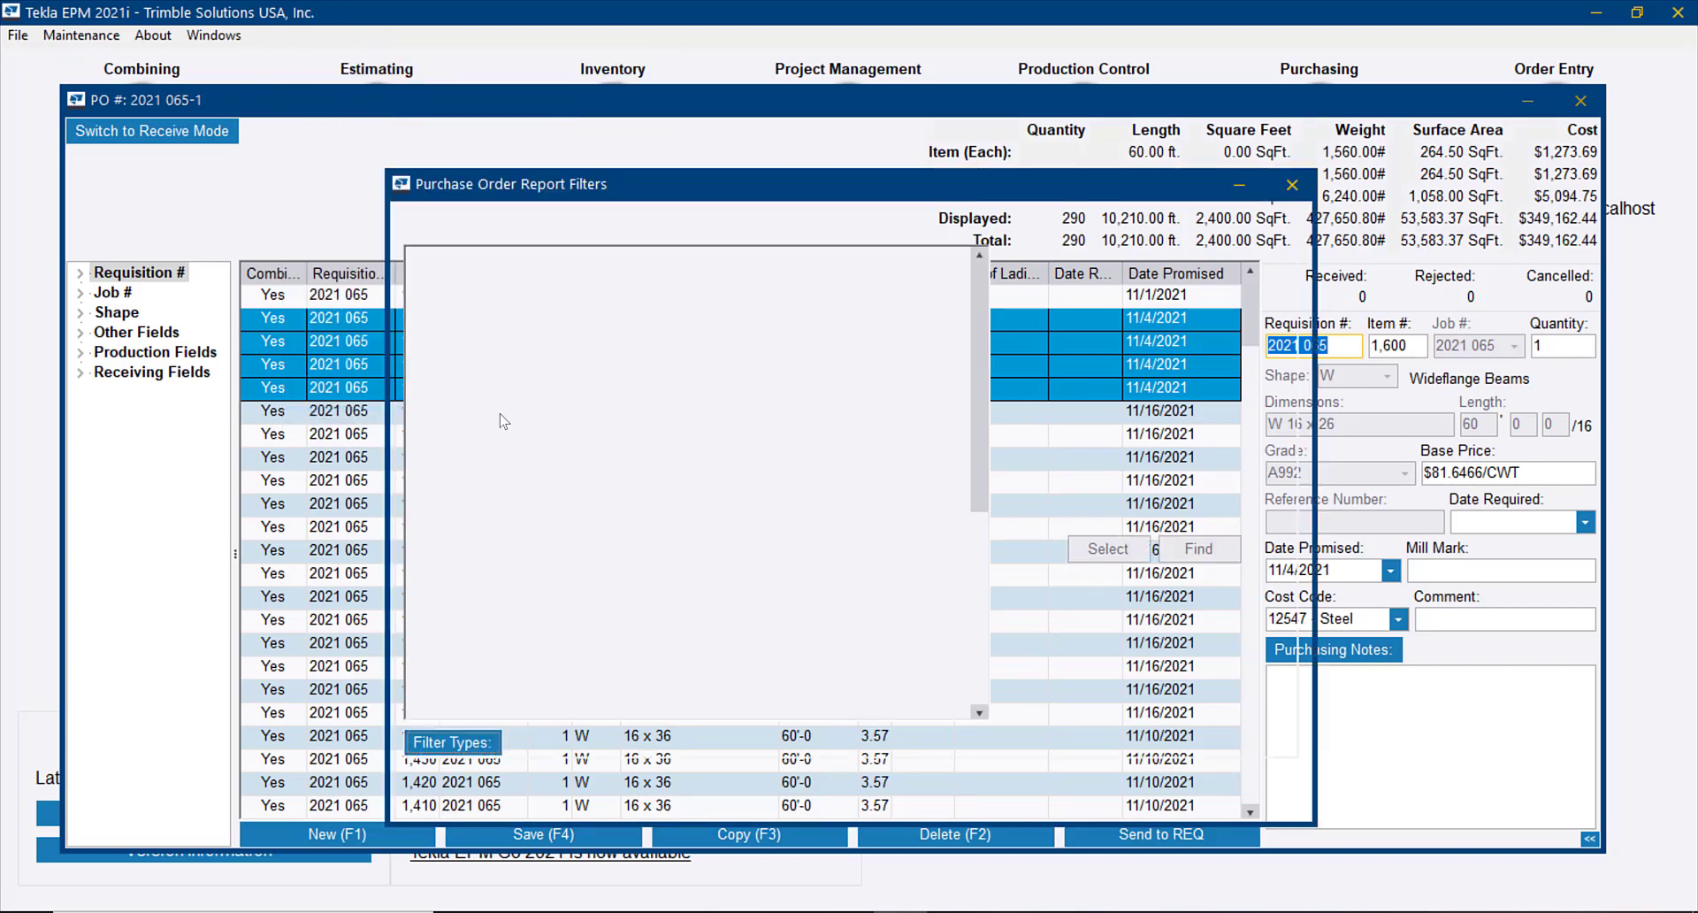
left_click(864, 798)
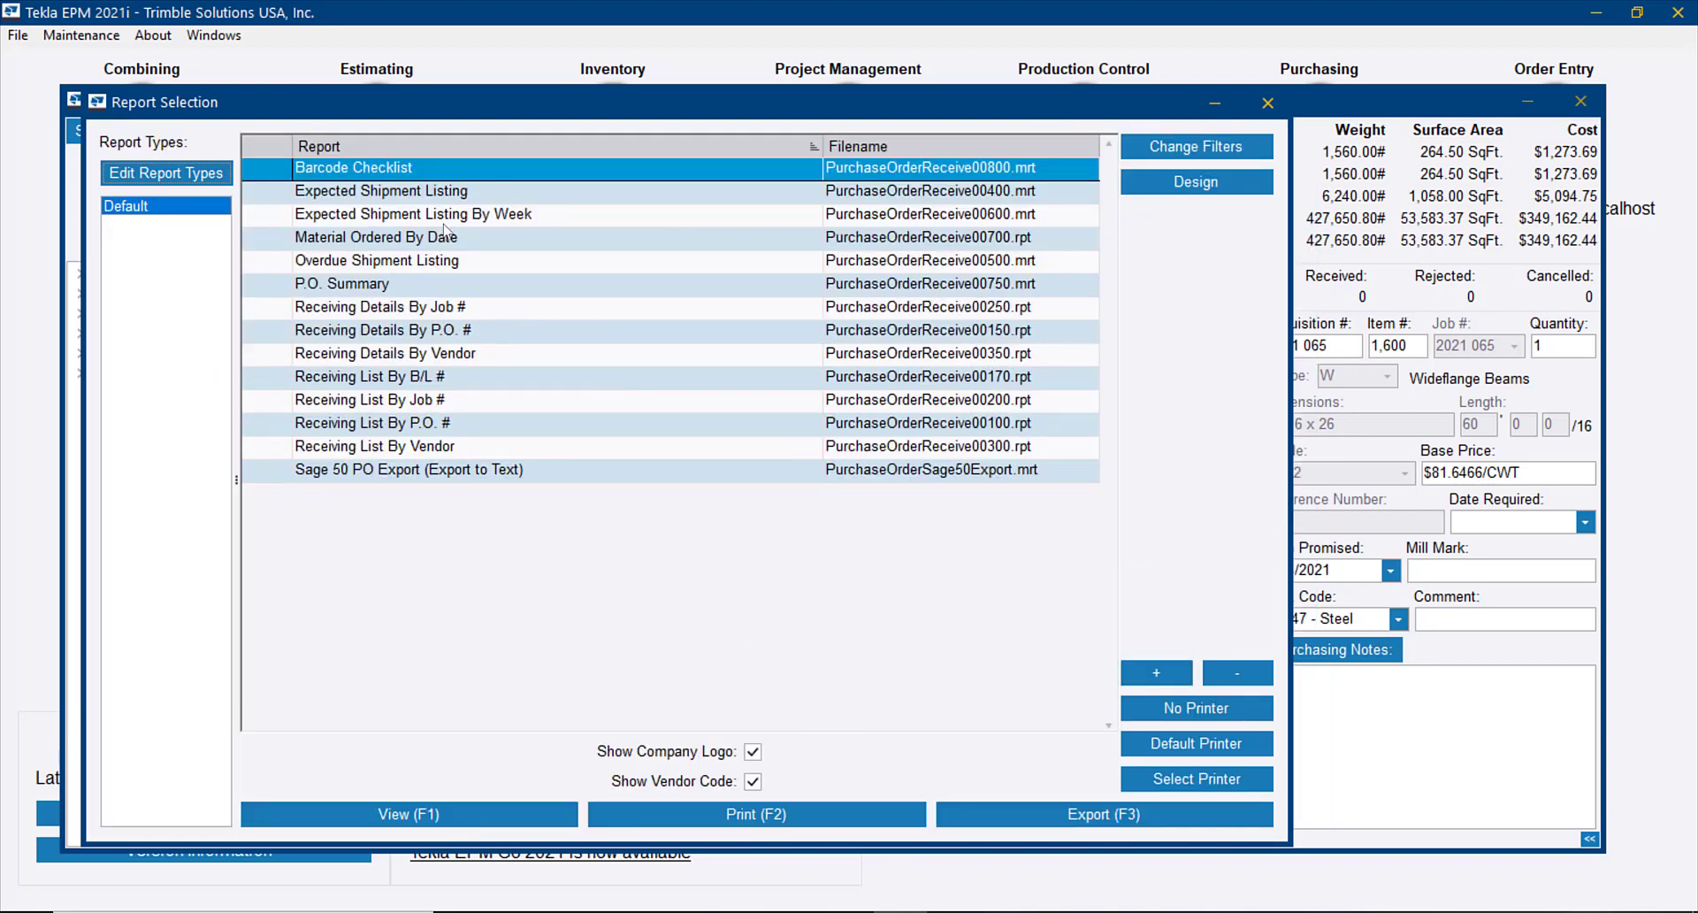
left_click(474, 221)
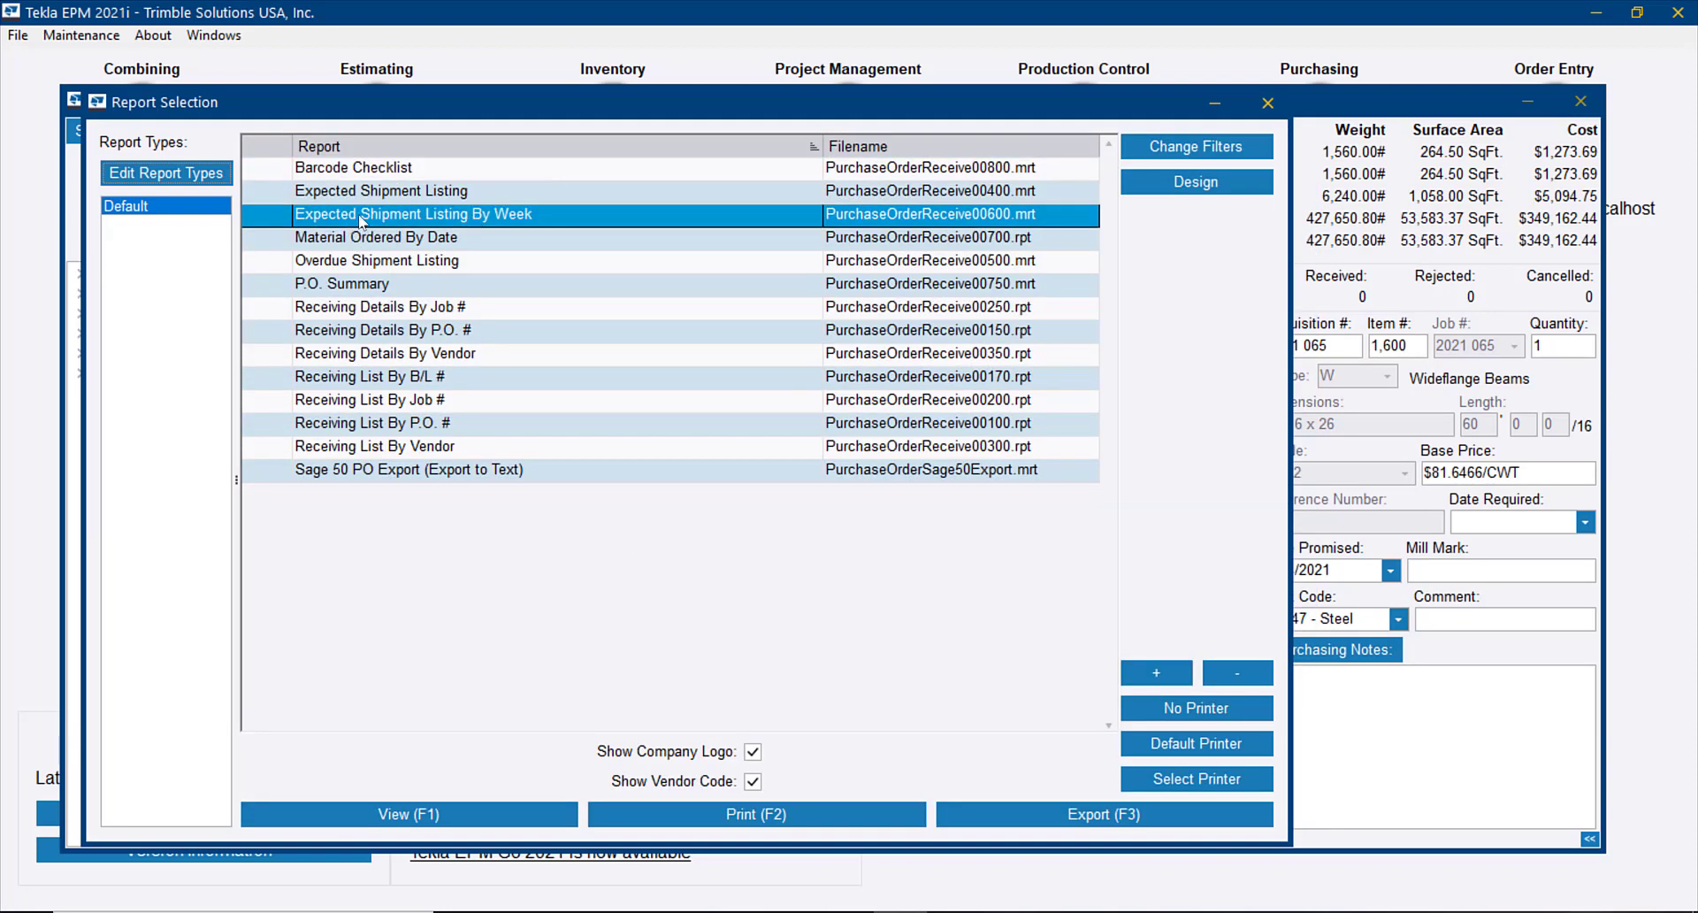
left_click(514, 816)
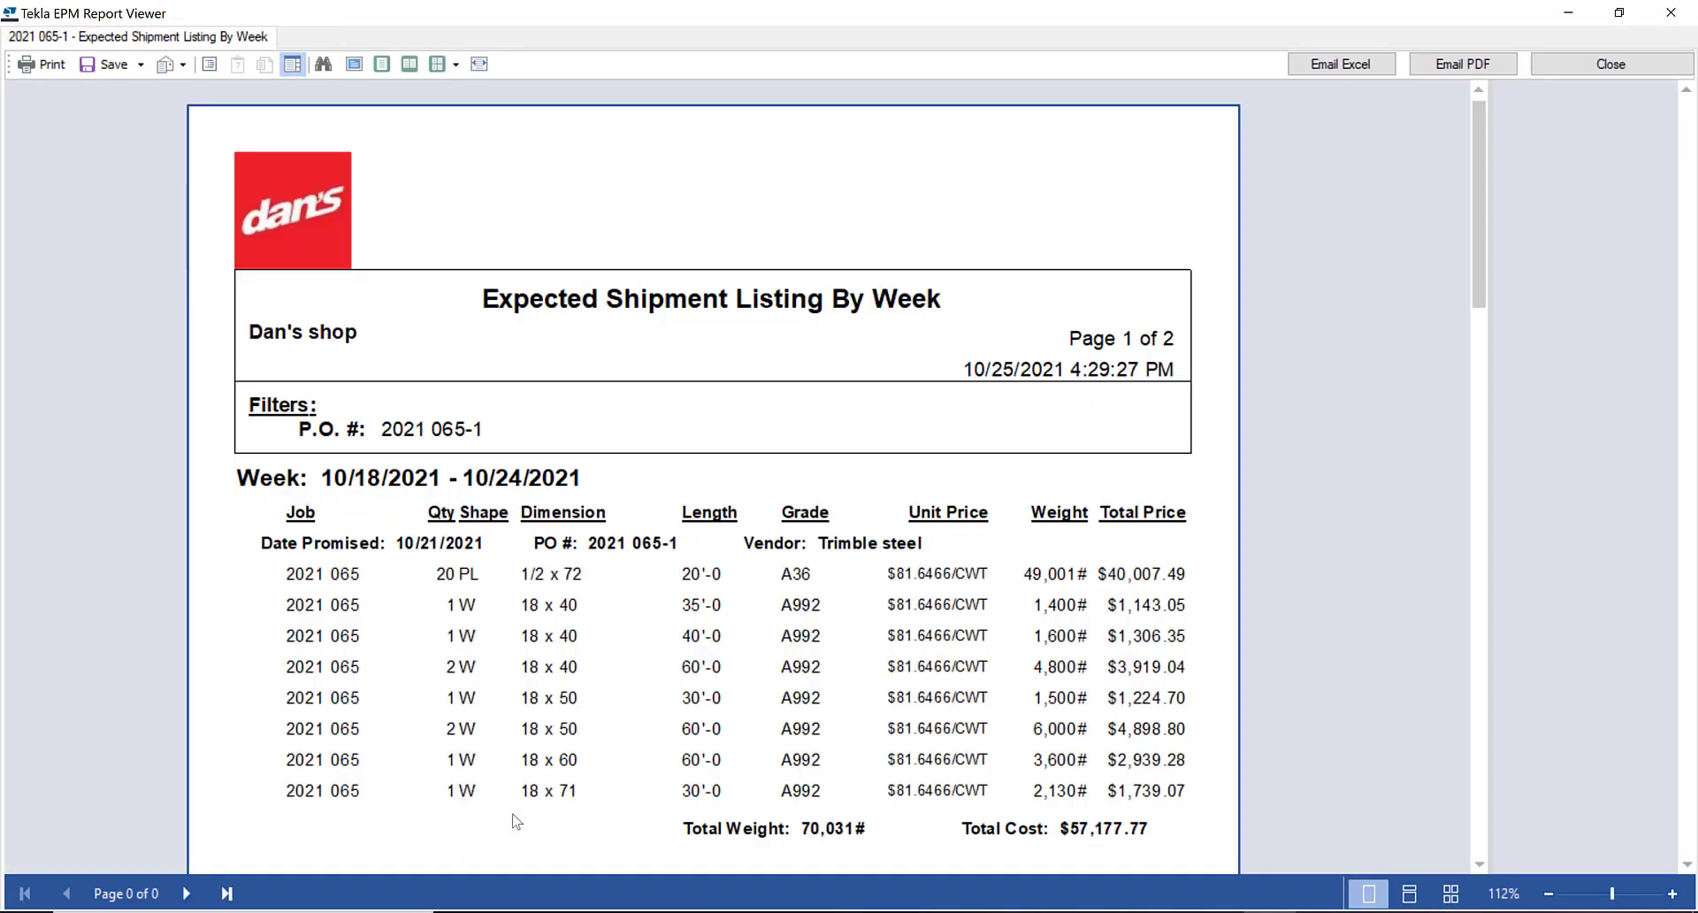
Review the weekly expected shipments through both pages of the report, and close it
scroll(649, 574, "down", 1)
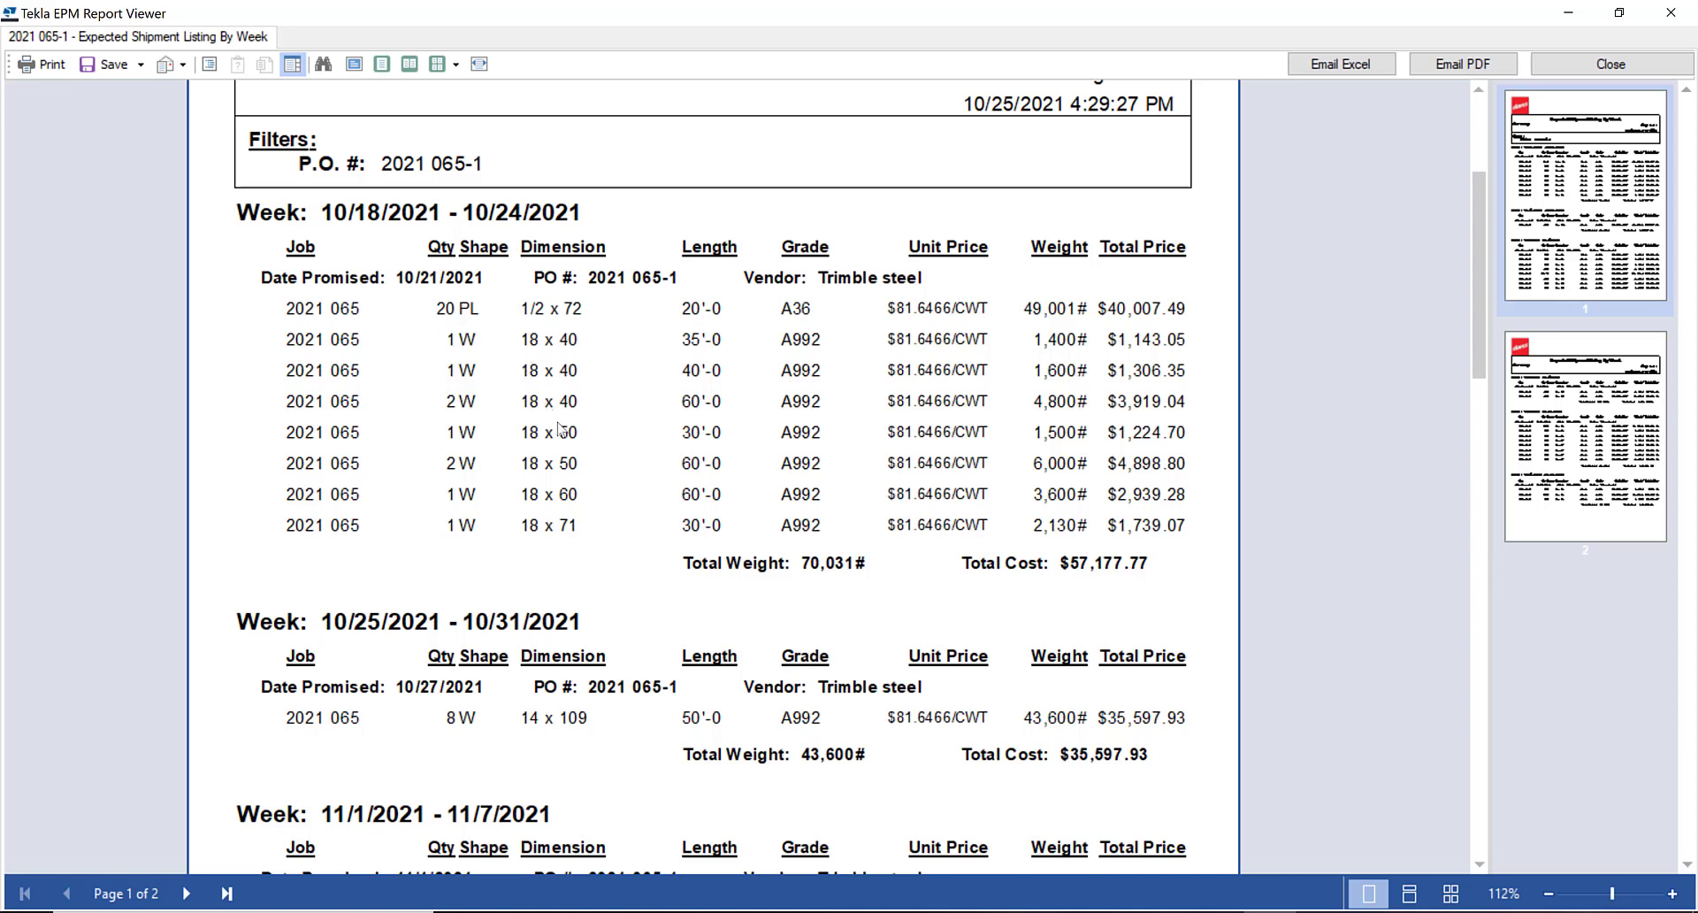
scroll(511, 531, "down", 2)
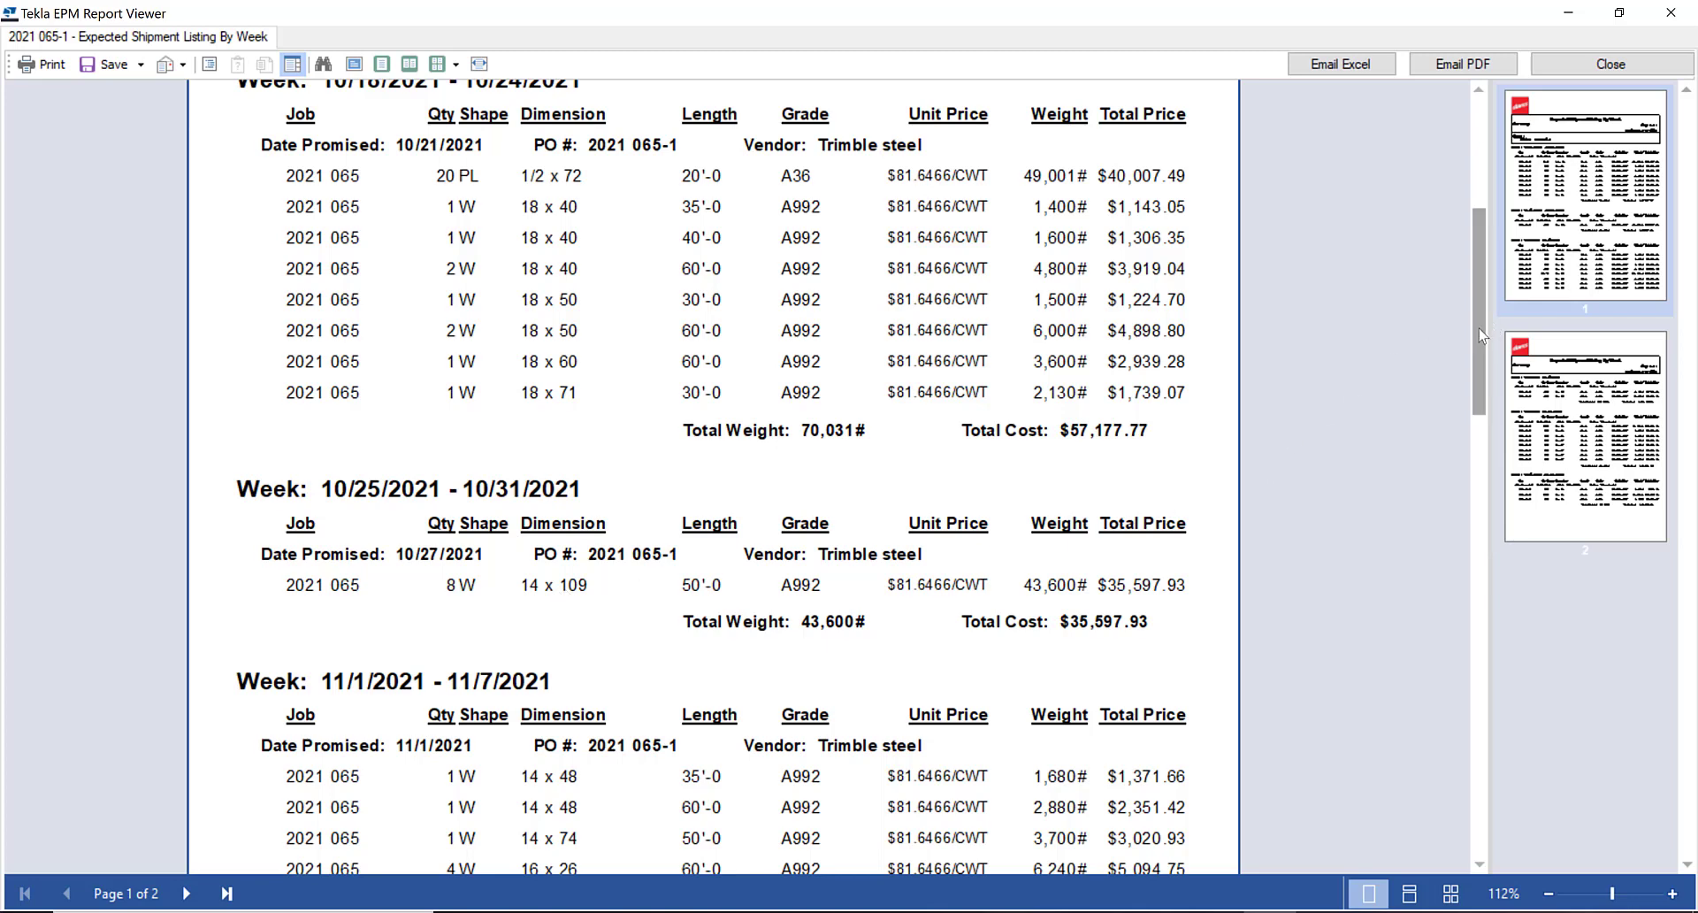
scroll(1486, 367, "down", 2)
left_click_drag(1486, 367, 1416, 694)
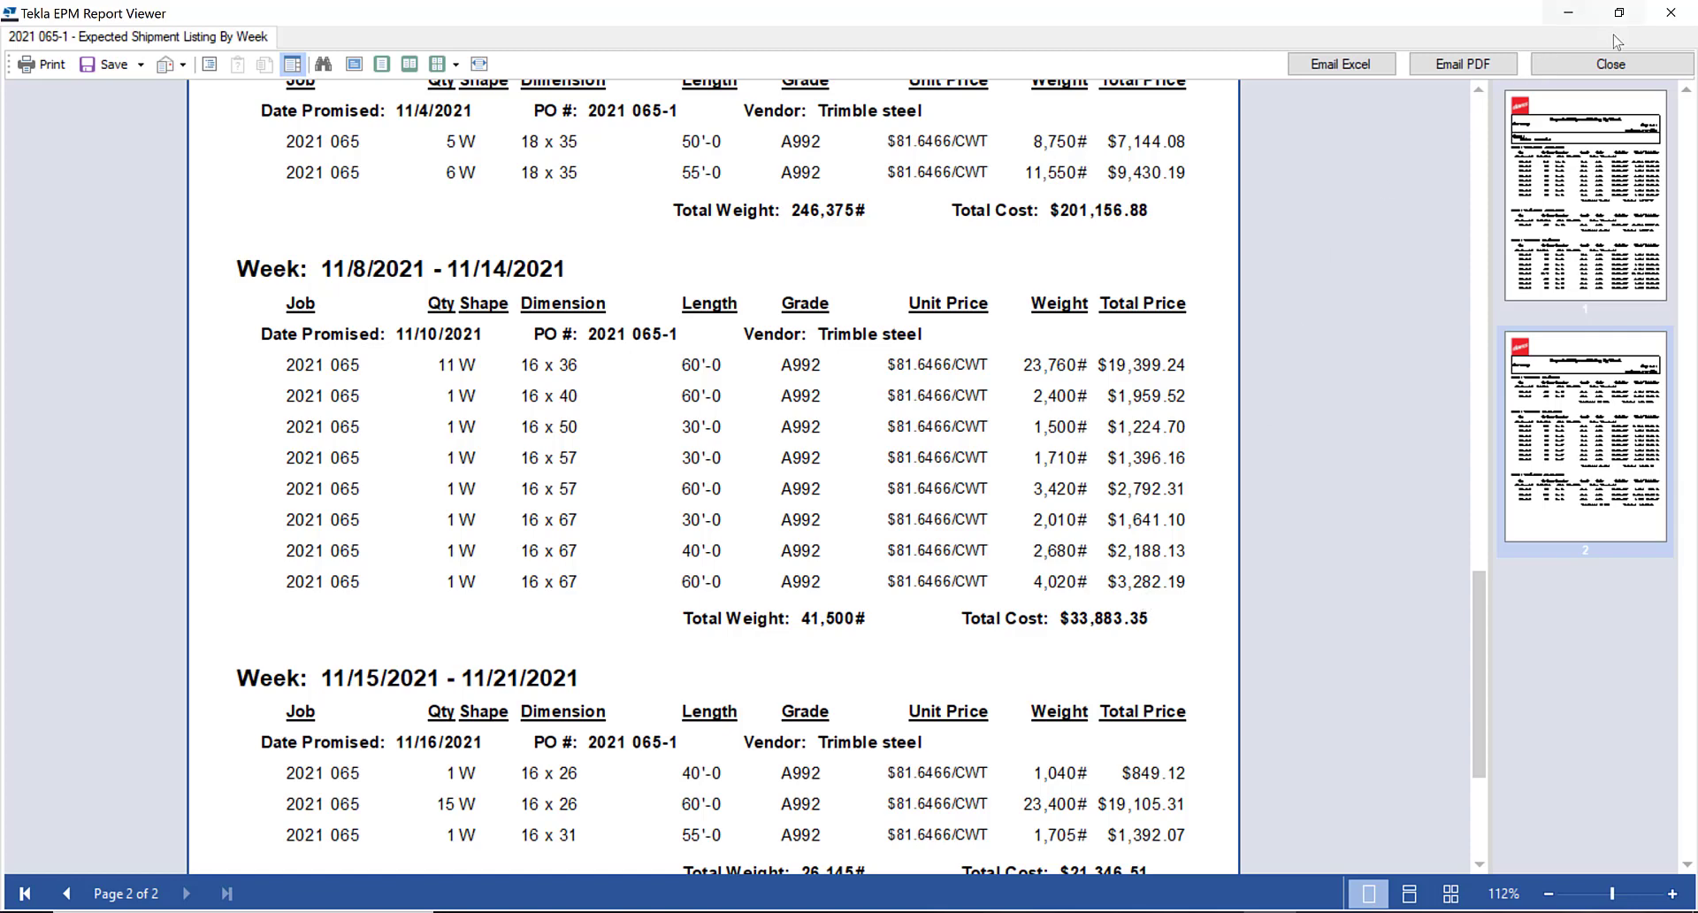
left_click(1623, 65)
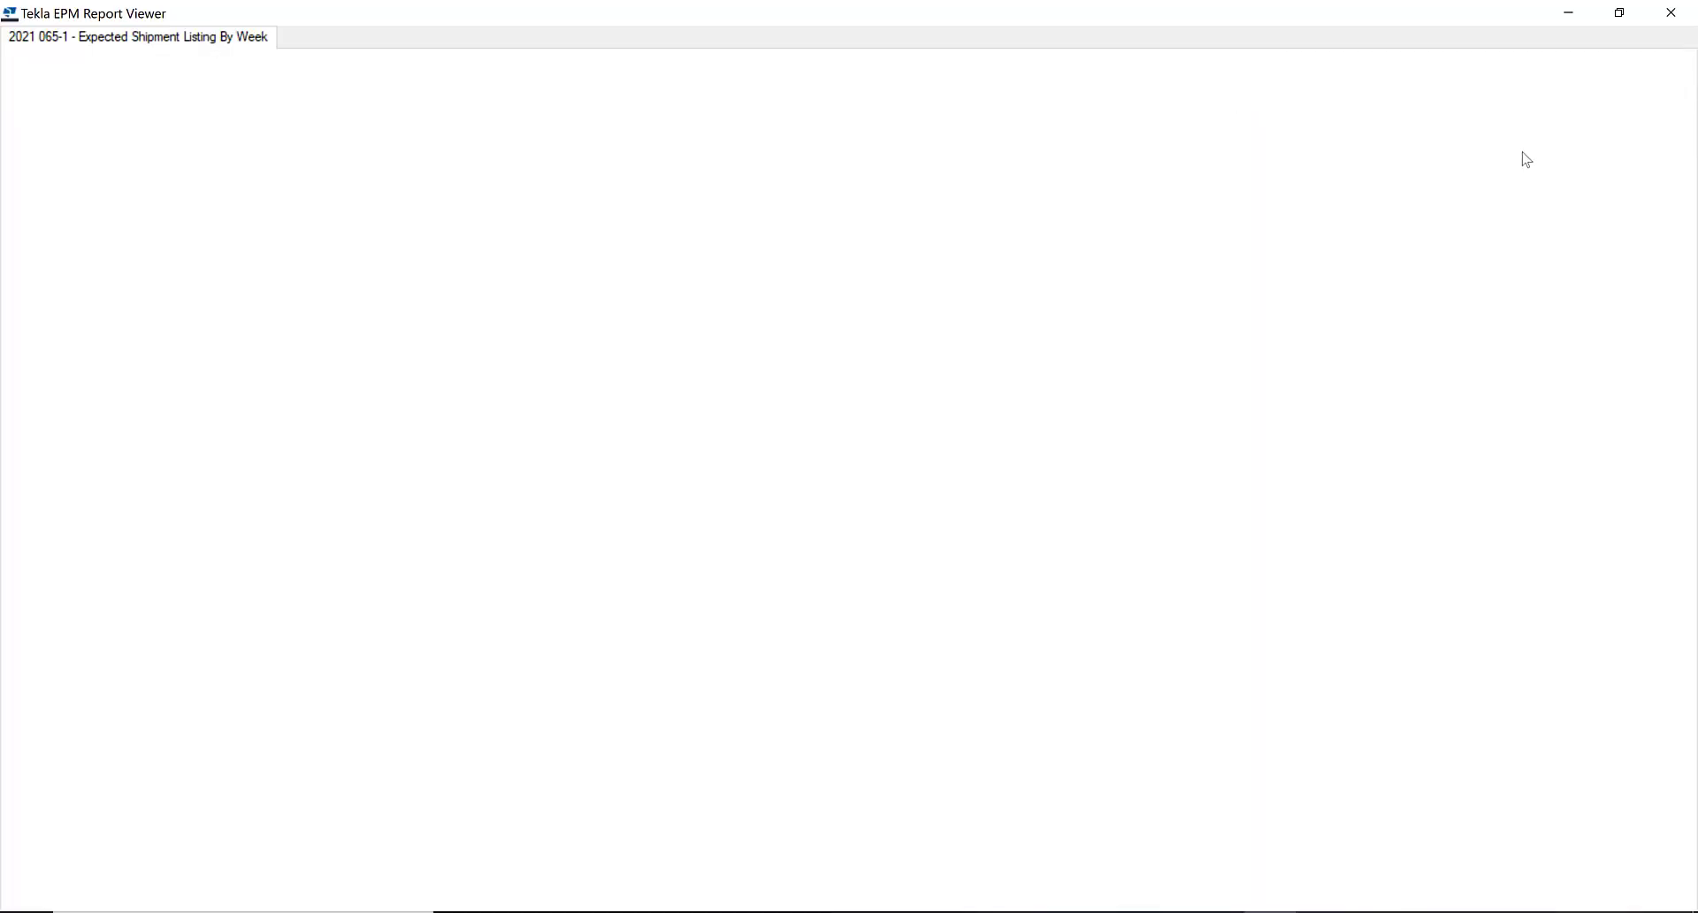
View the Overdue Shipment Listing report for the purchase order, and close it
left_click(346, 262)
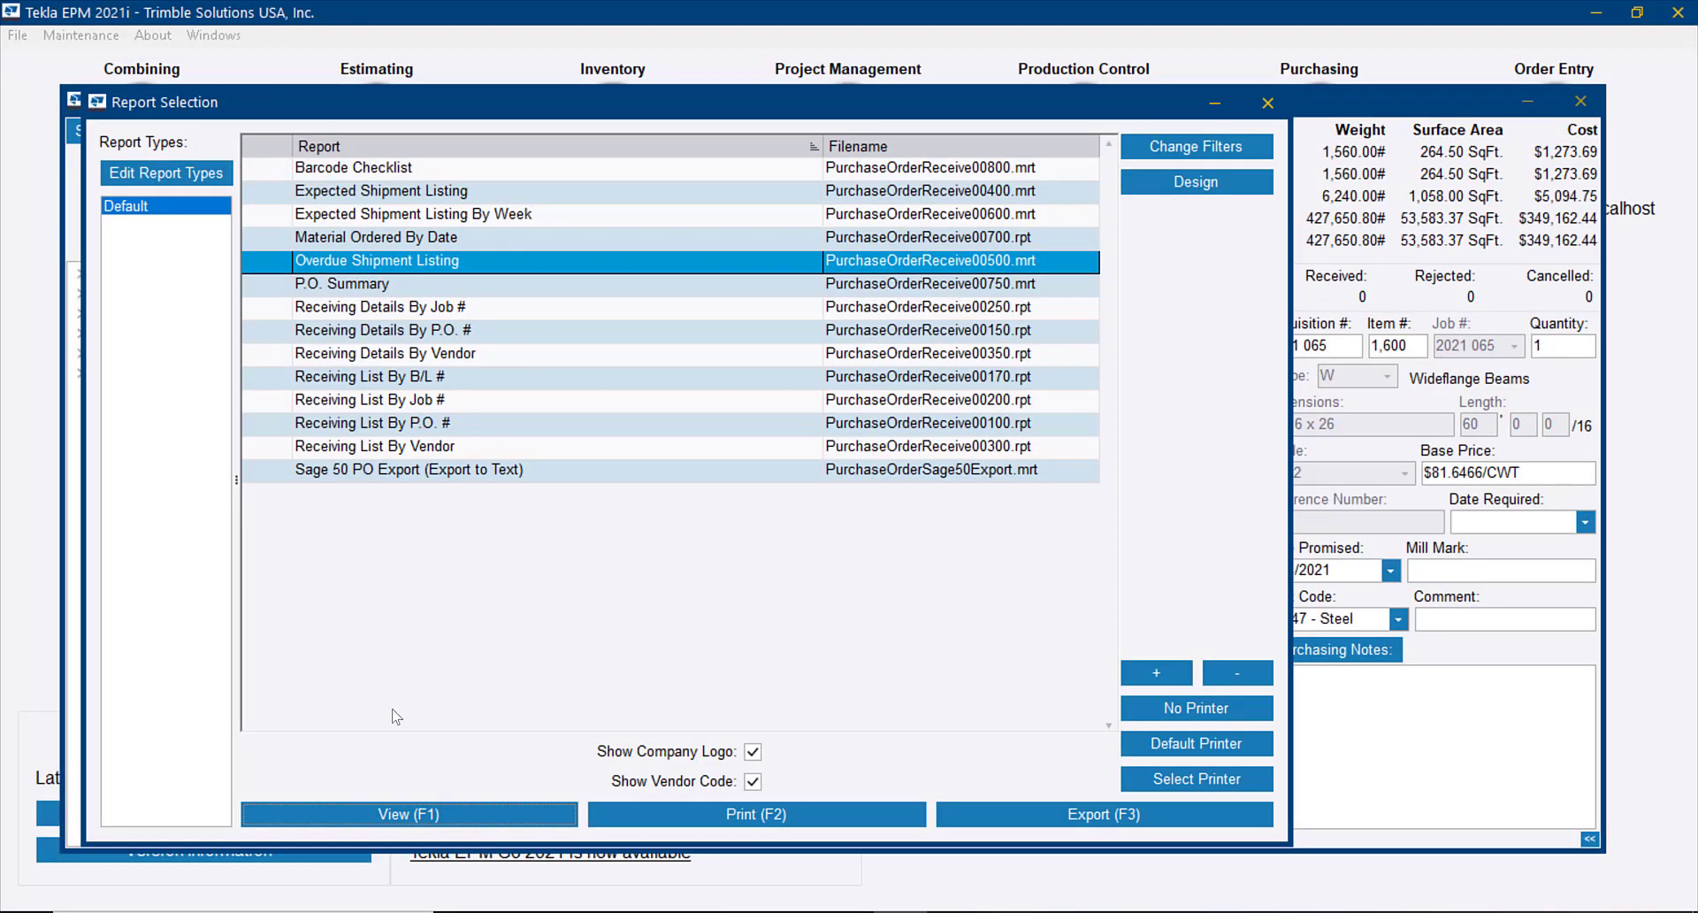
left_click(431, 818)
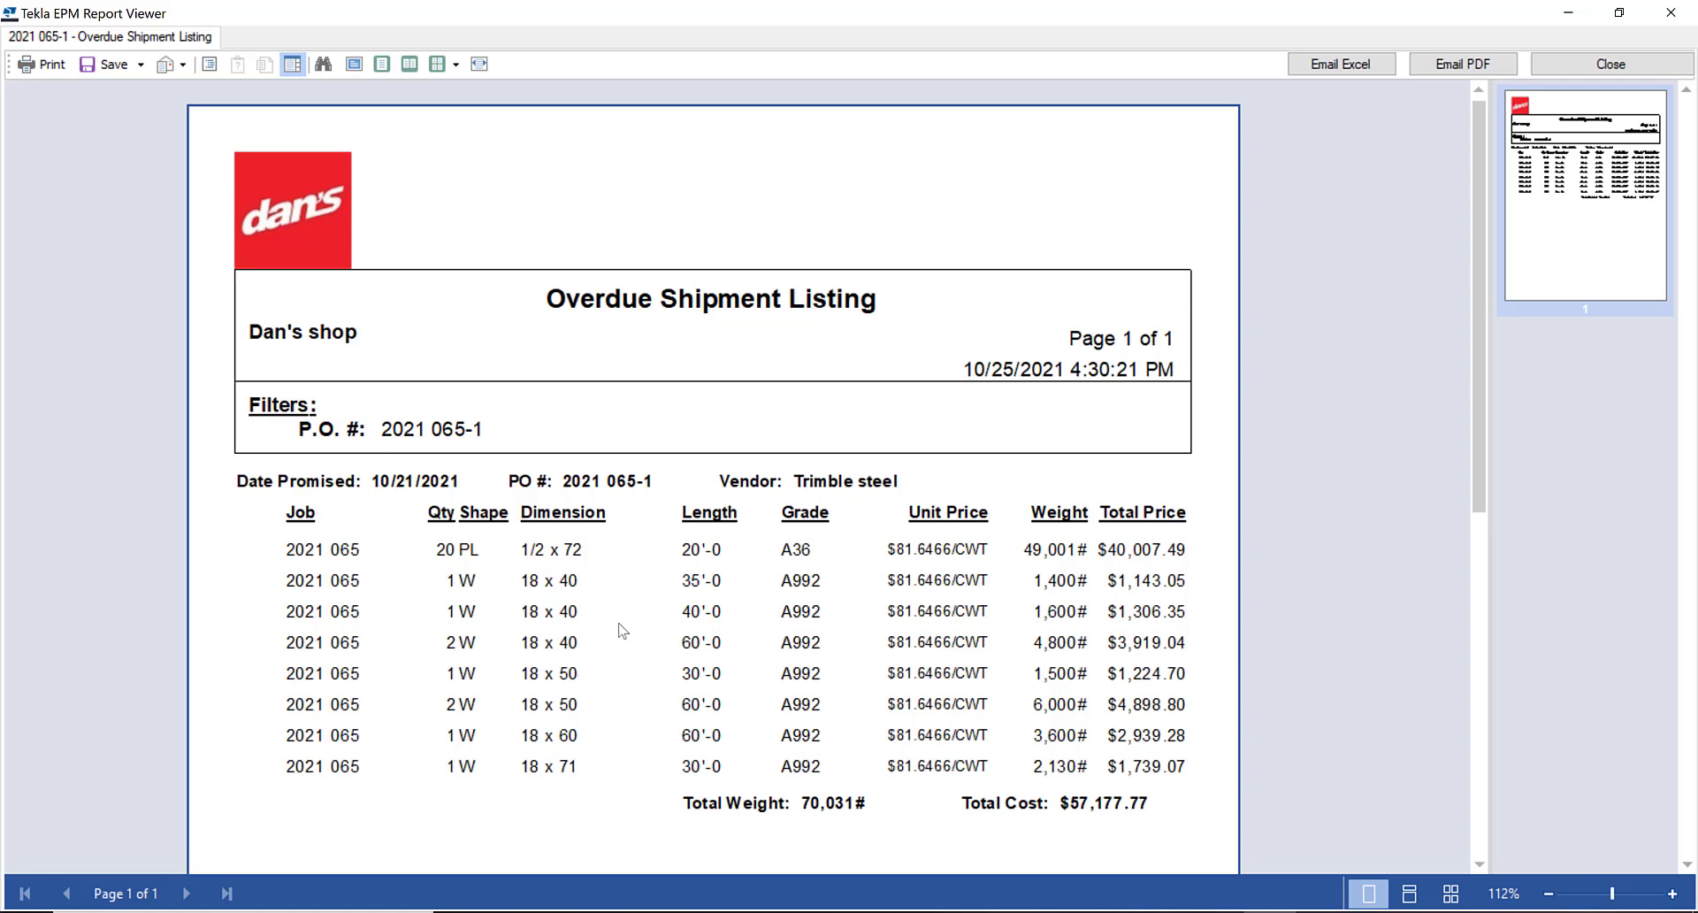
scroll(624, 628, "down", 3)
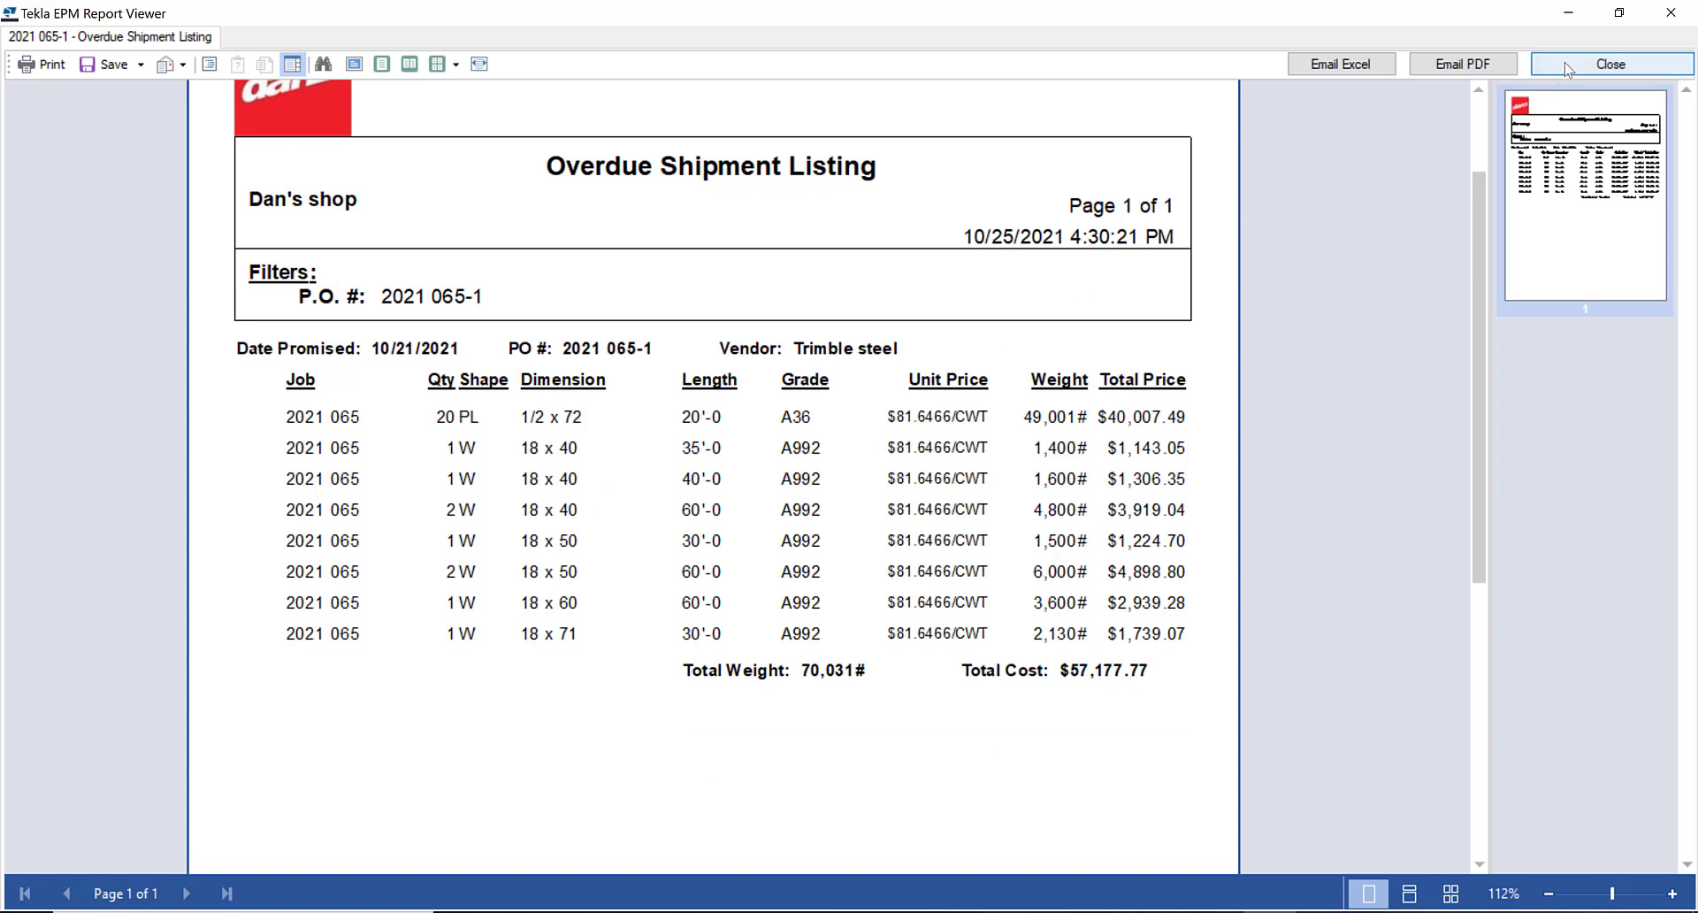
left_click(1610, 63)
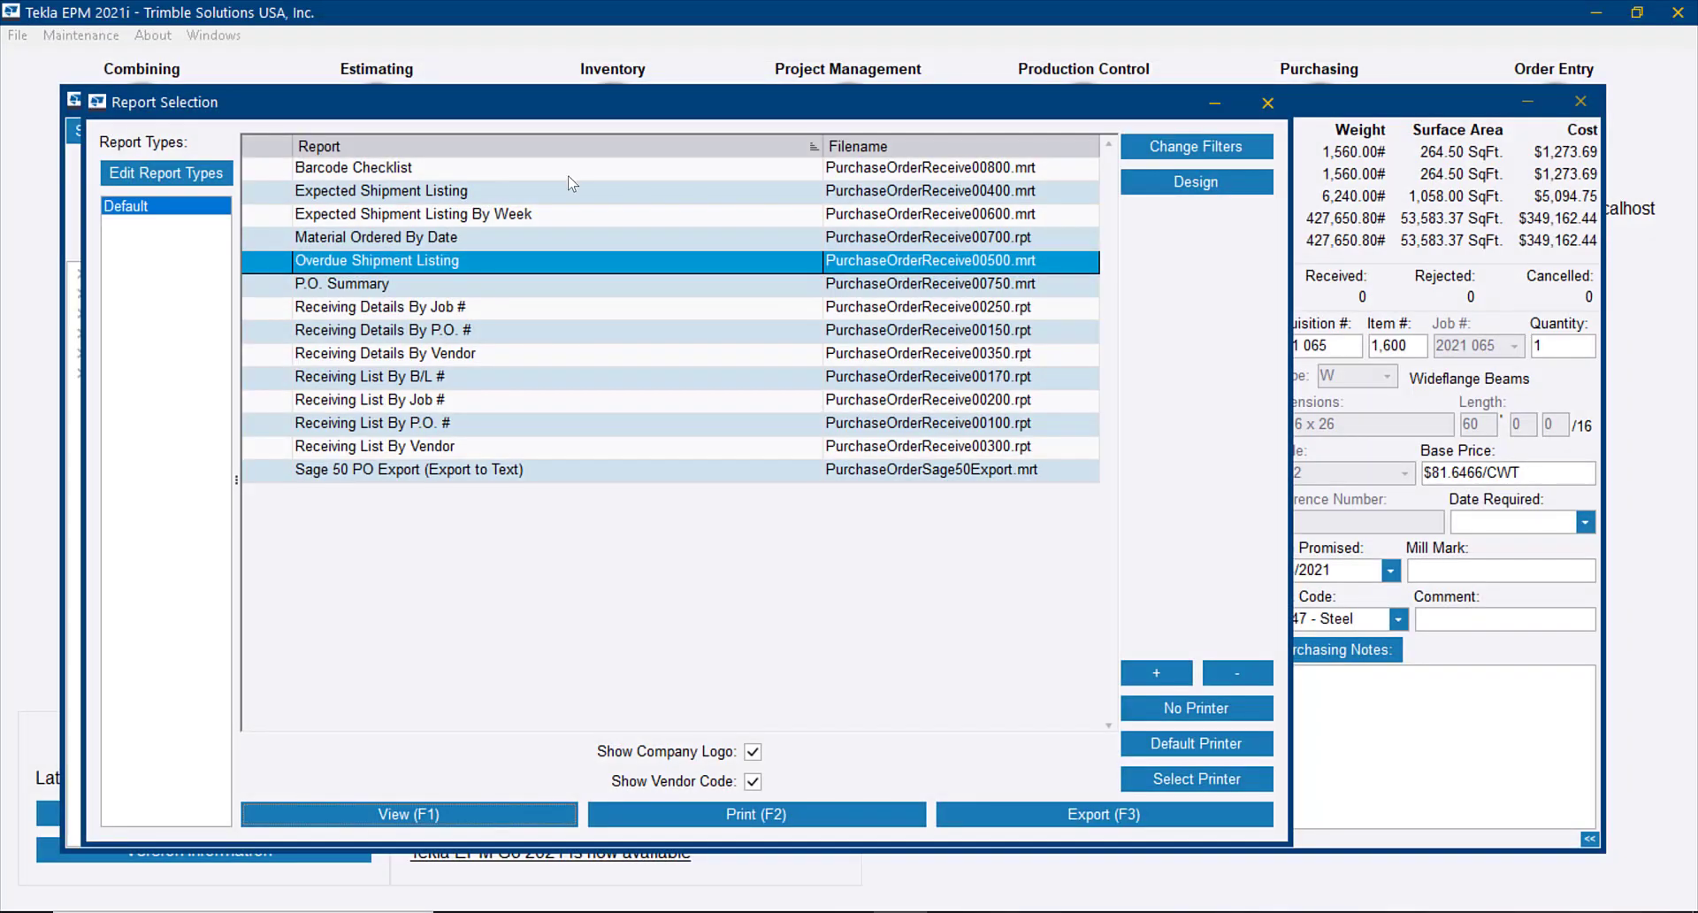
Highlight the Expected Shipment Listing reports, then close the report selection, the purchase order and the purchase order list
left_click(481, 218)
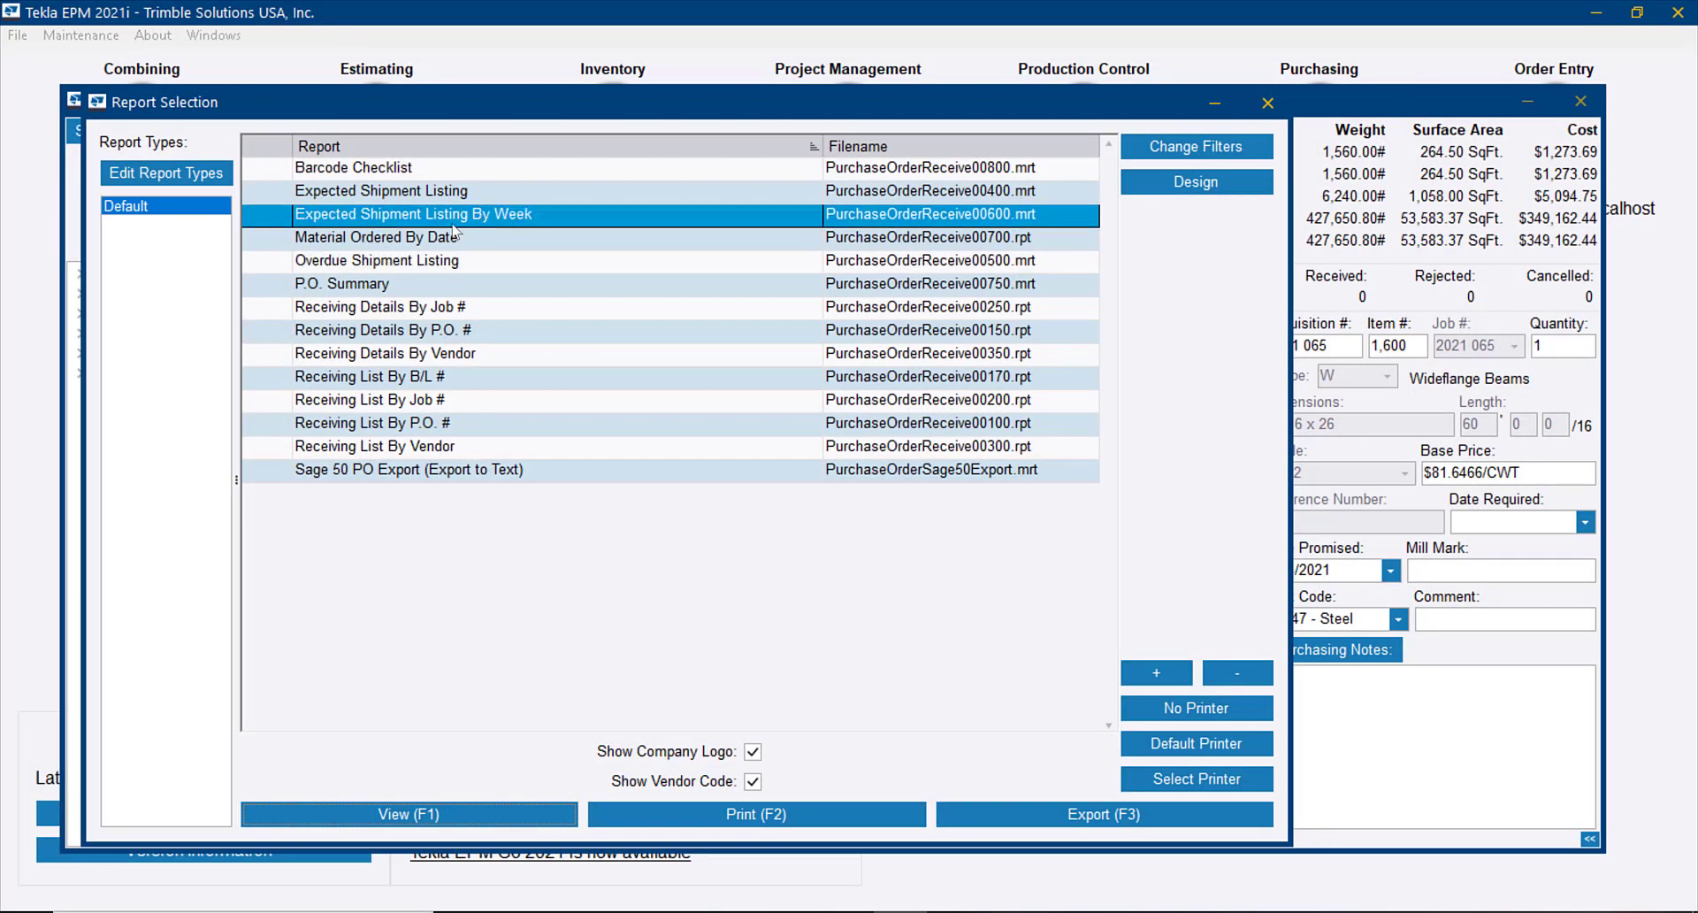
left_click(412, 195)
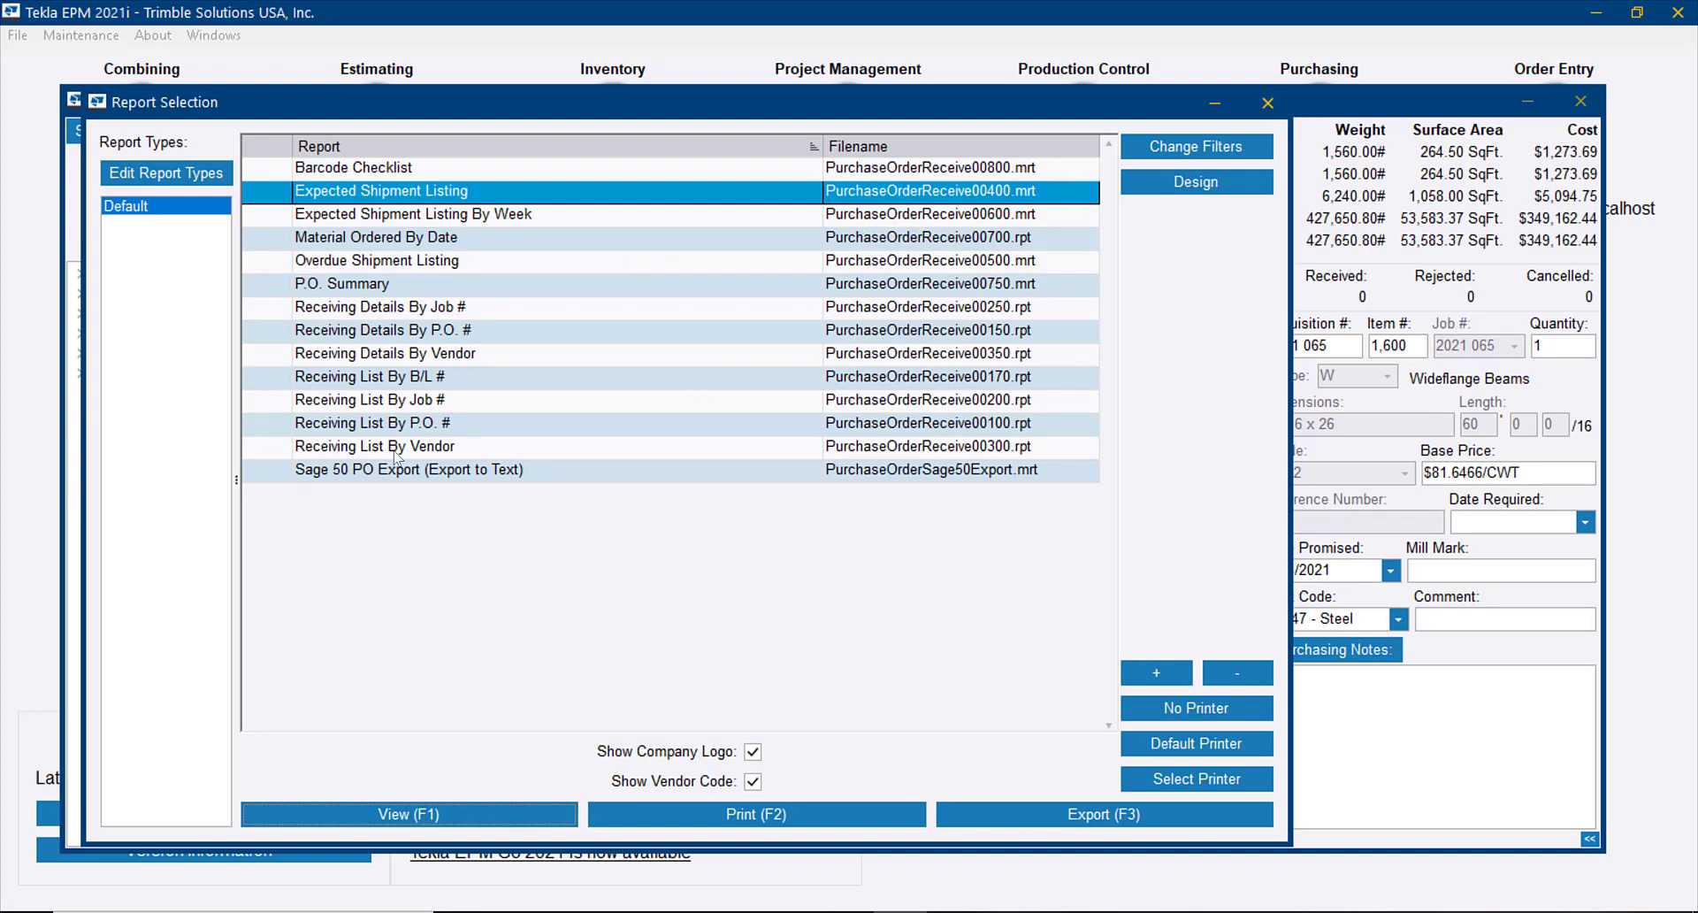
left_click(1266, 104)
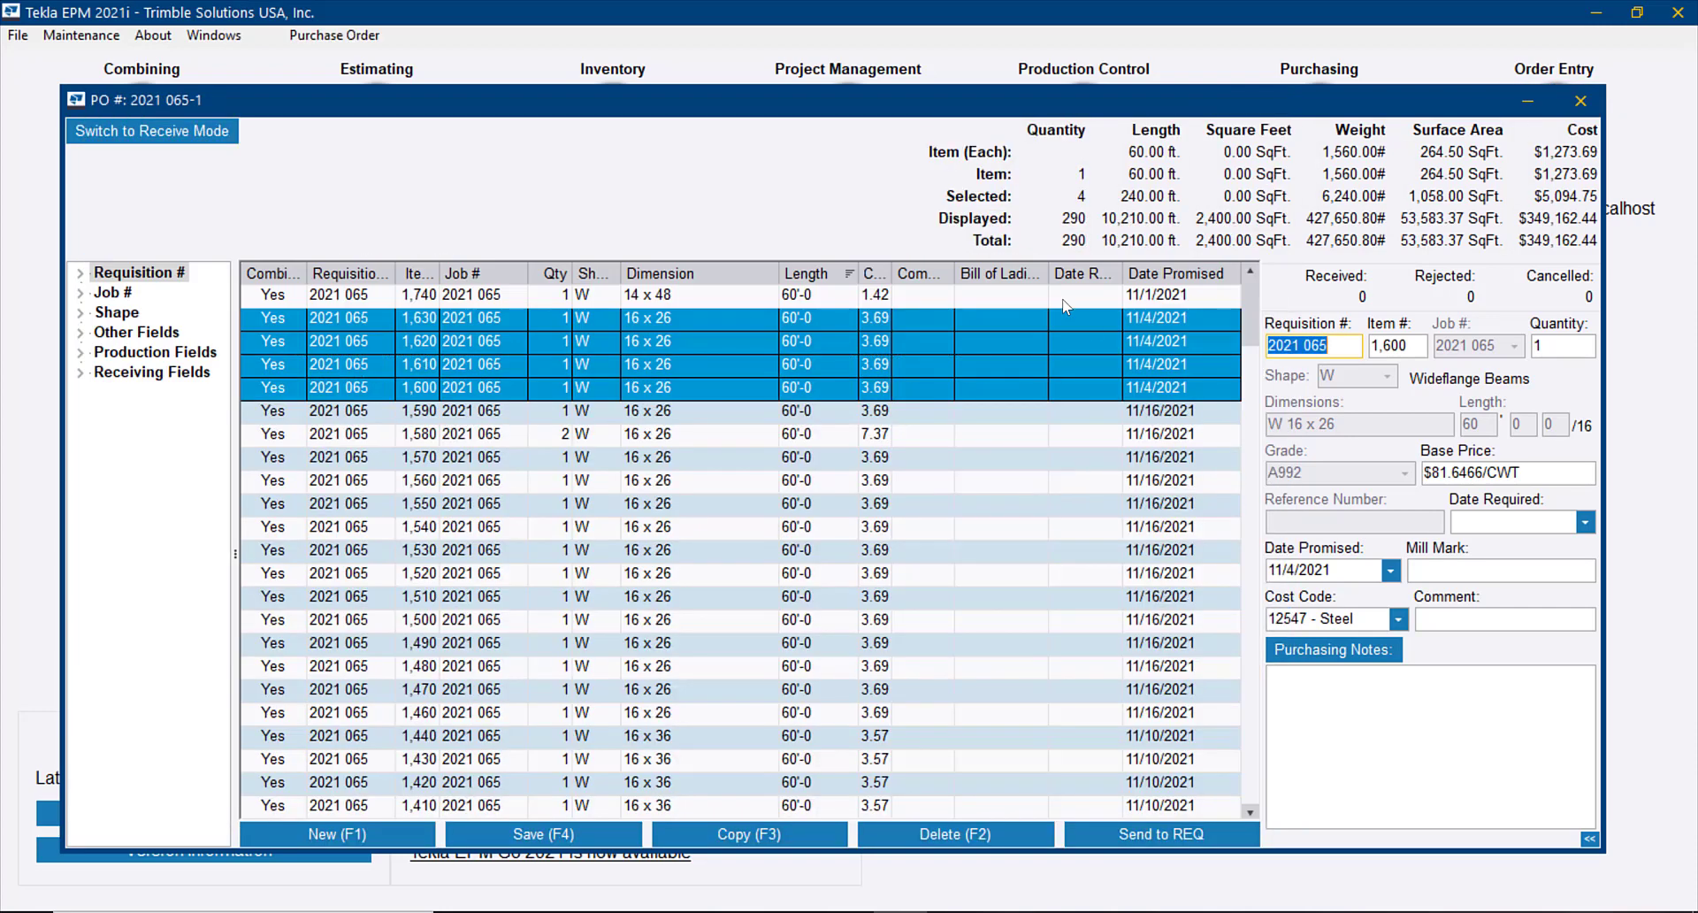
left_click(1581, 100)
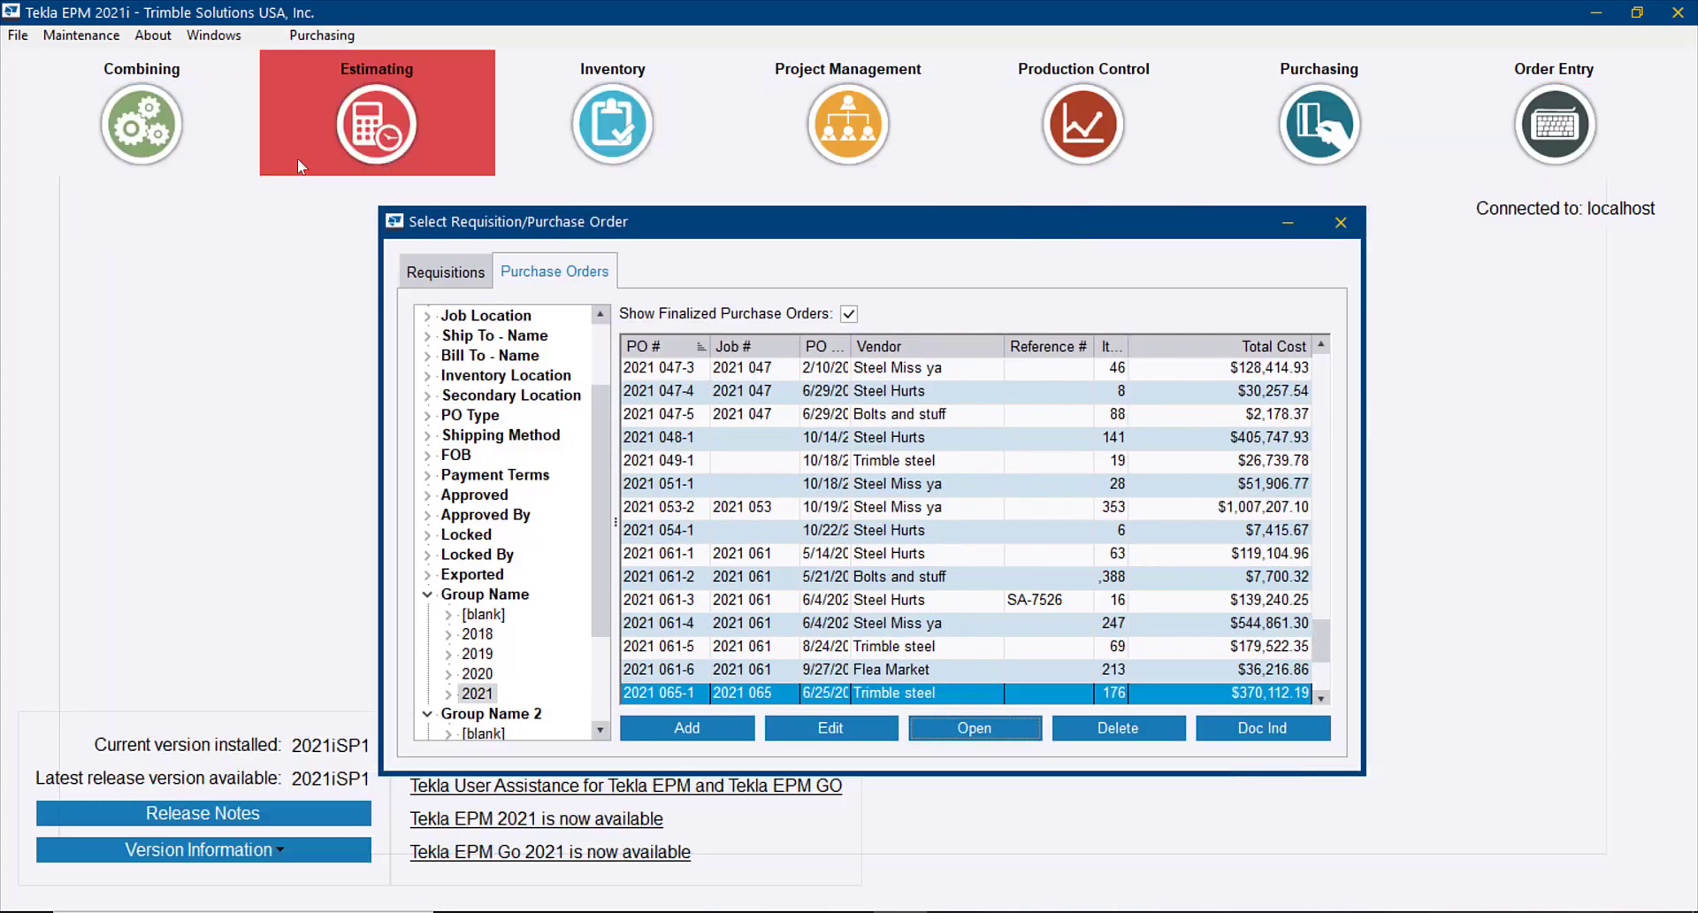
key("Escape")
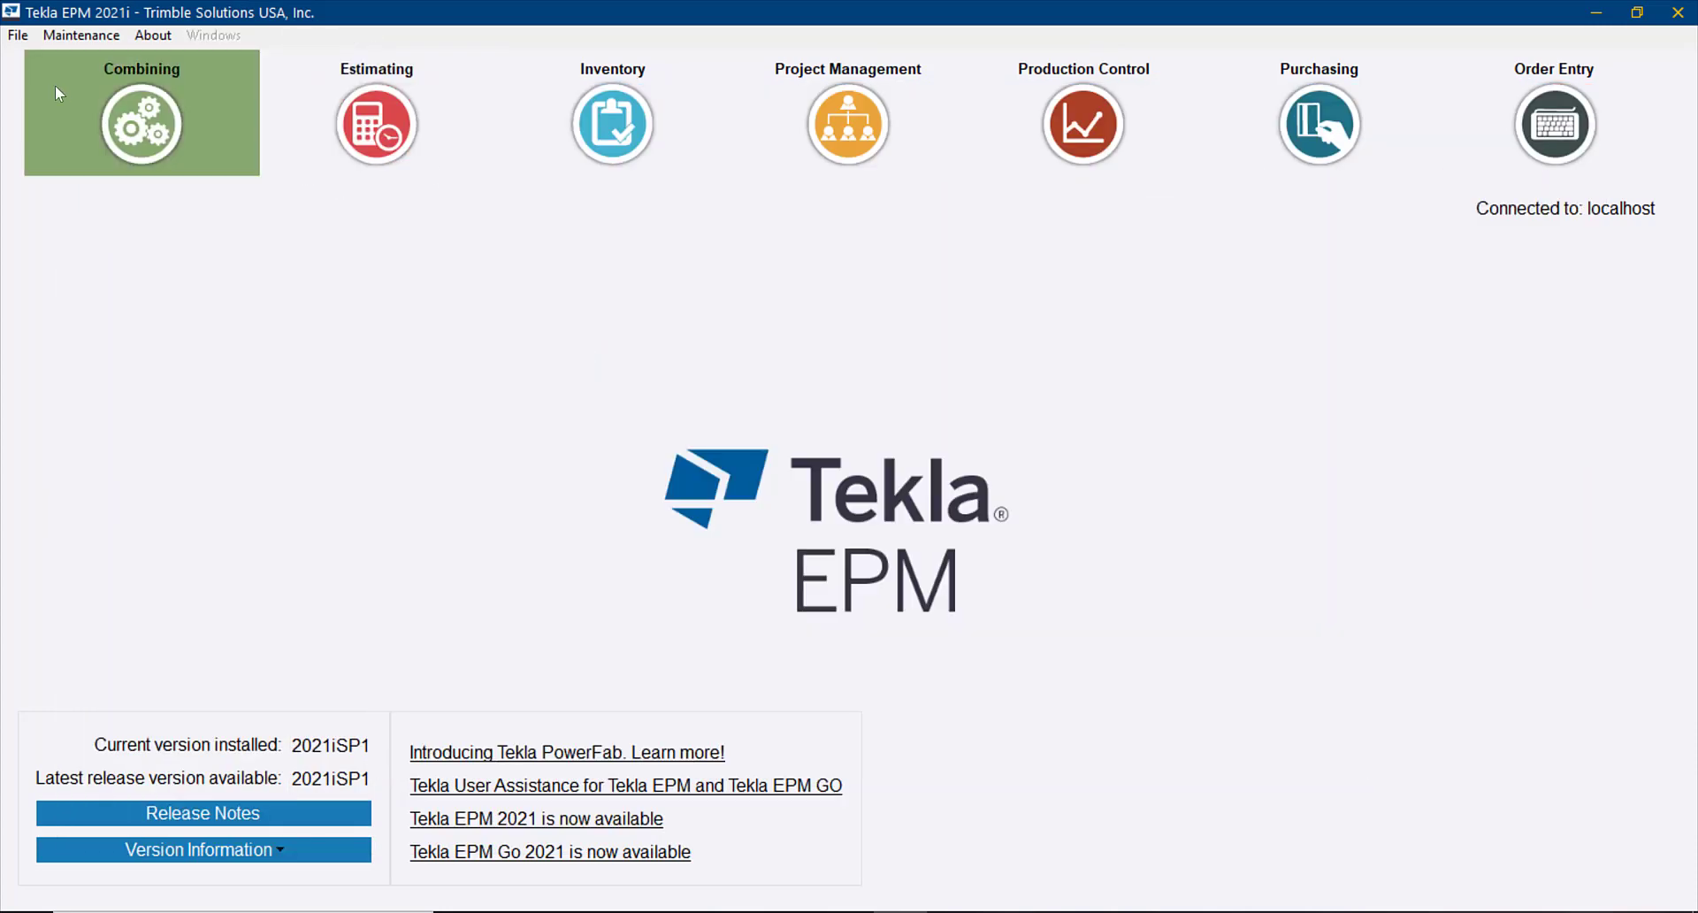
Open the purchase order receiving report filters from the maintenance options, outside any single purchase order
left_click(81, 35)
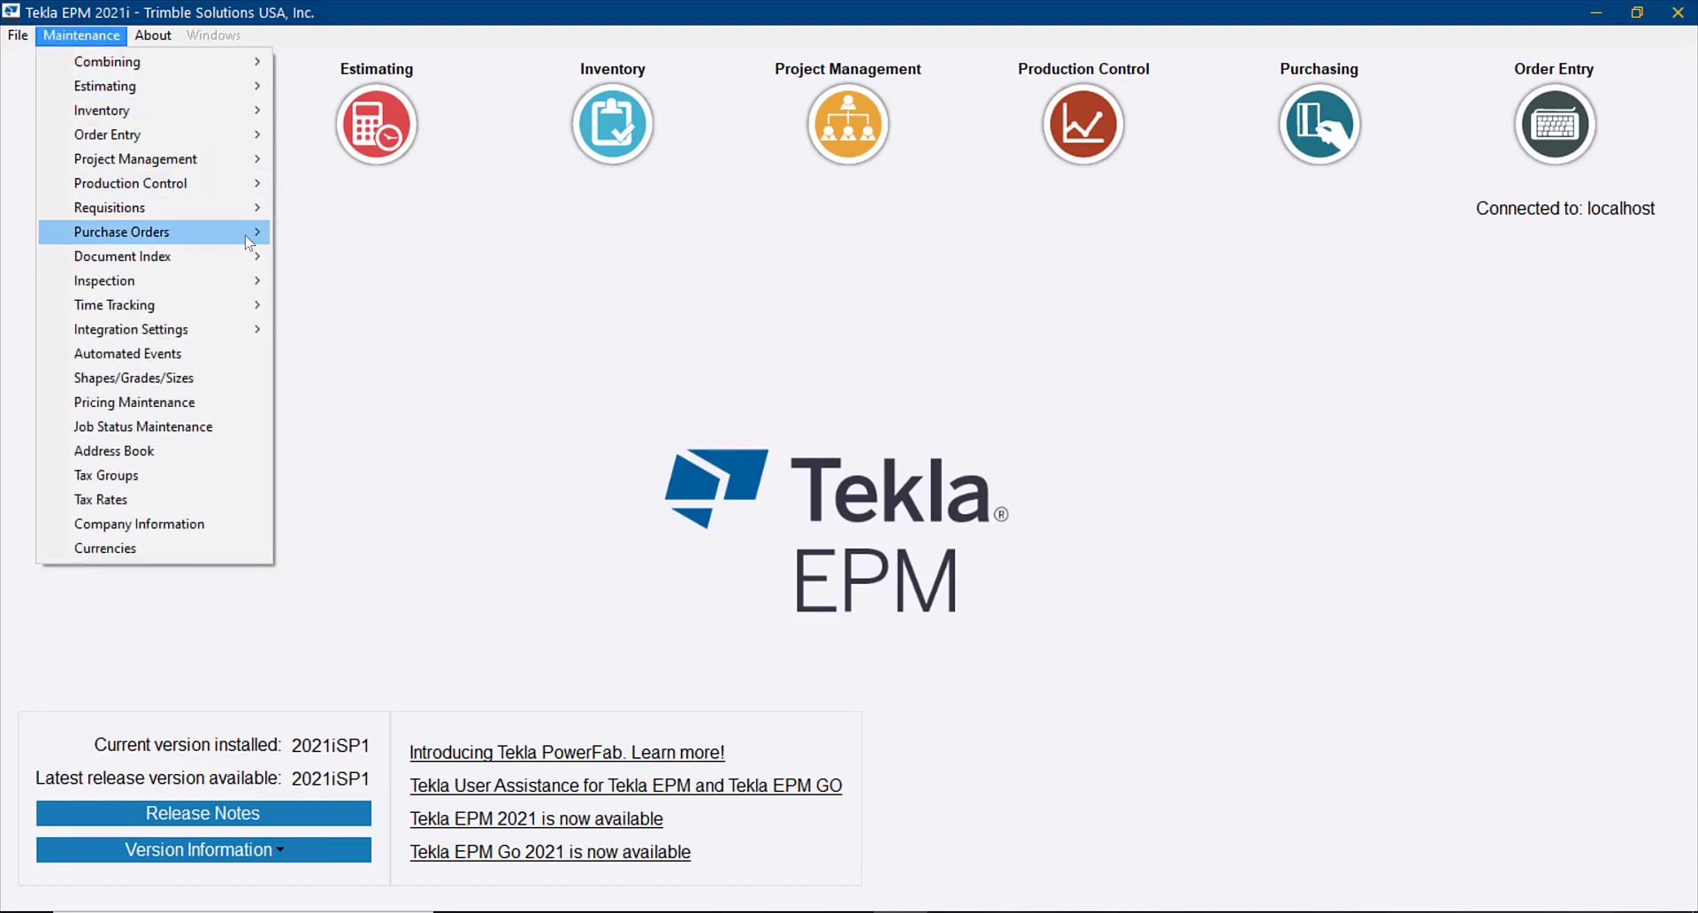
mouse_move(240, 232)
left_click(410, 404)
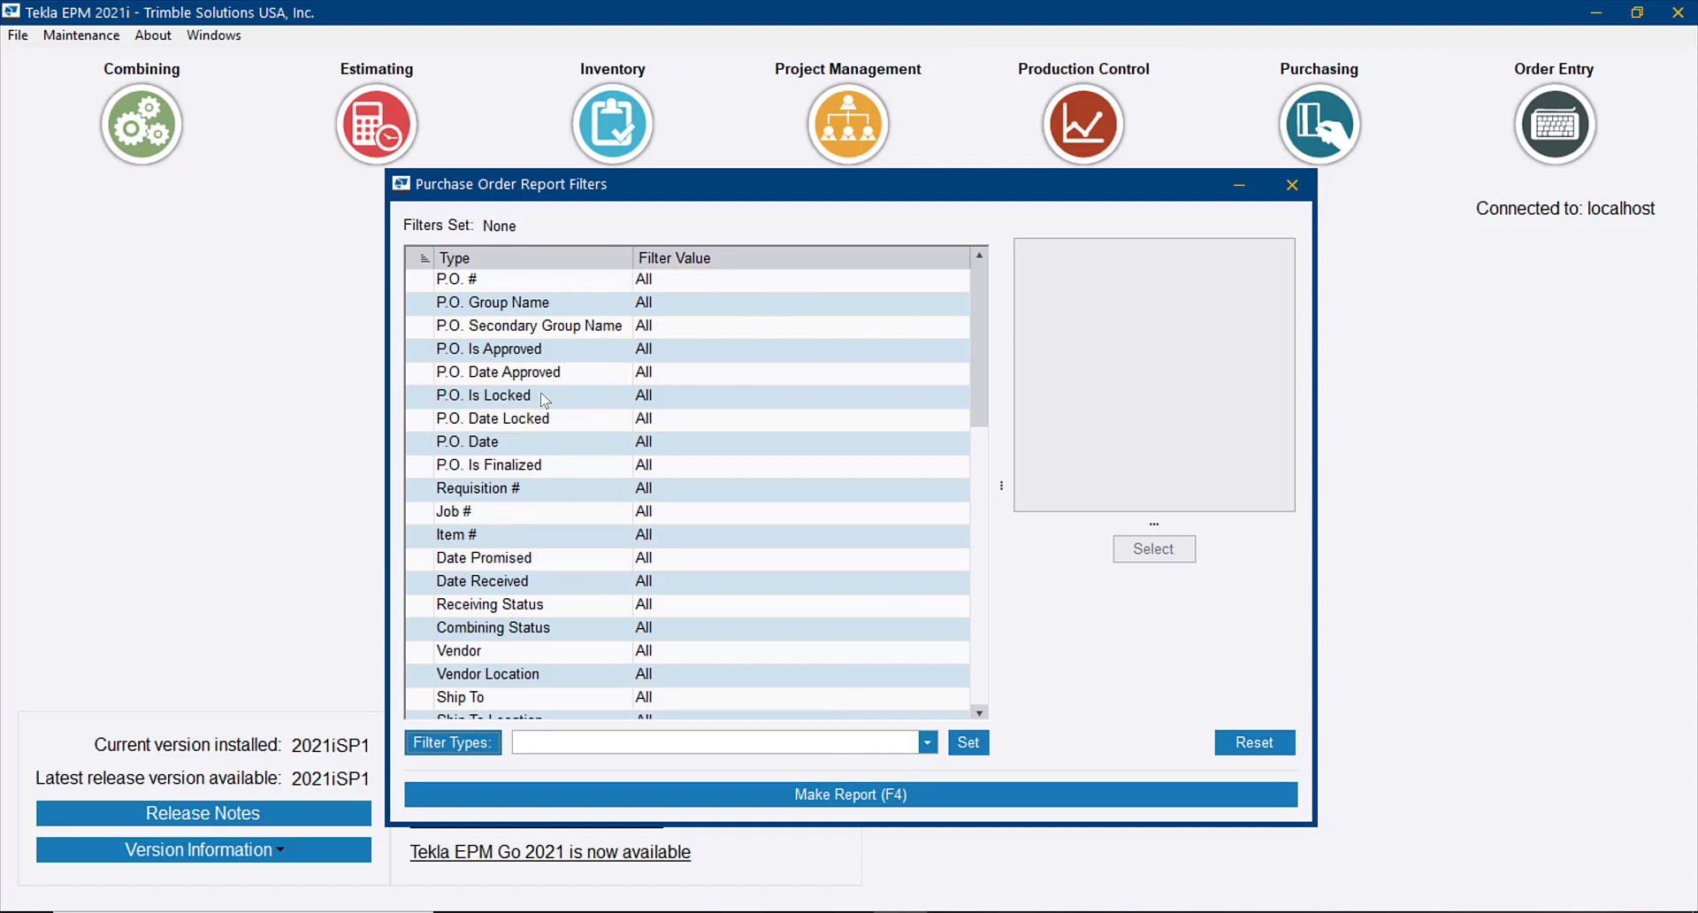
Filter the purchase order report so that 2021 is the only included P.O. Group Name
double_click(588, 306)
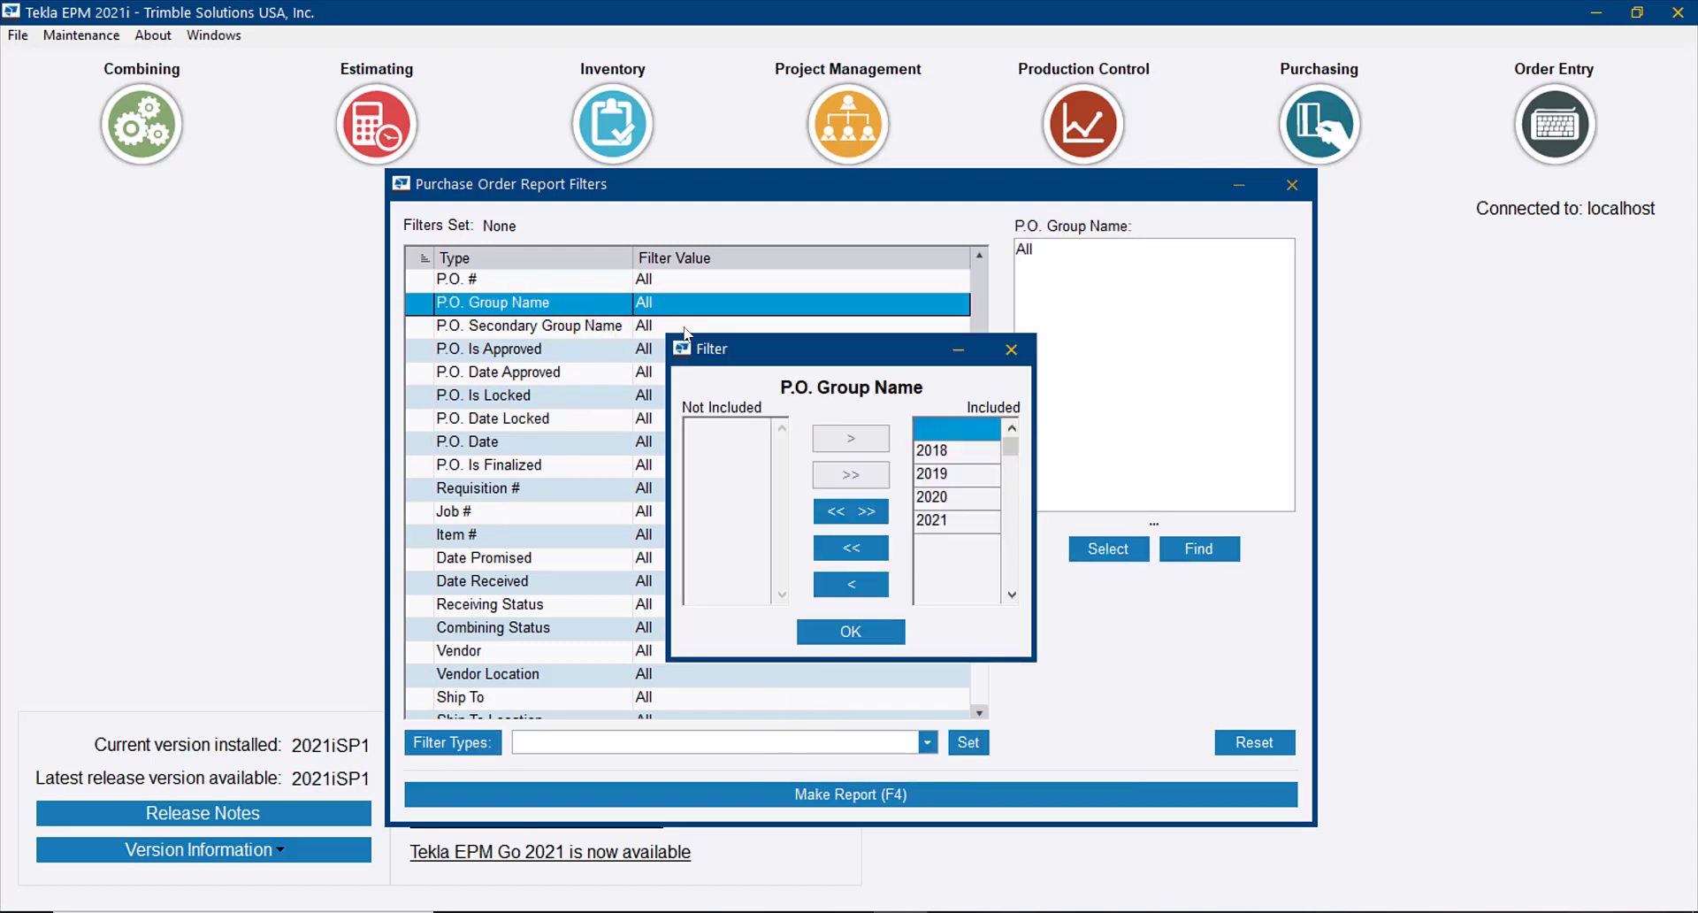
left_click(852, 547)
left_click(721, 521)
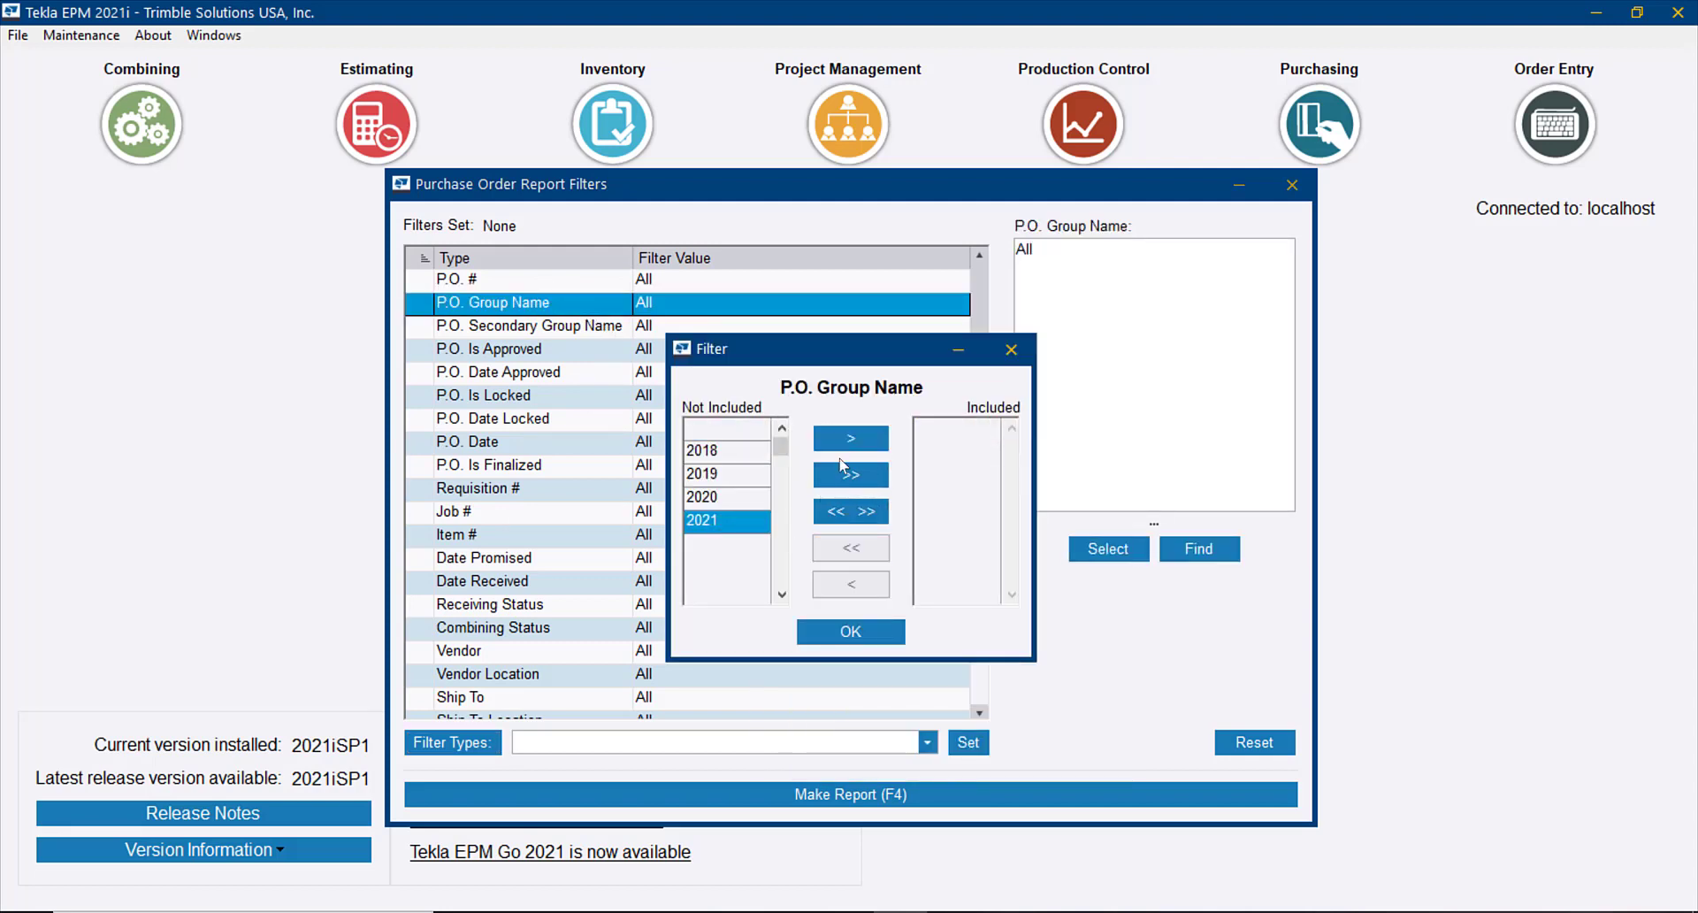
left_click(852, 439)
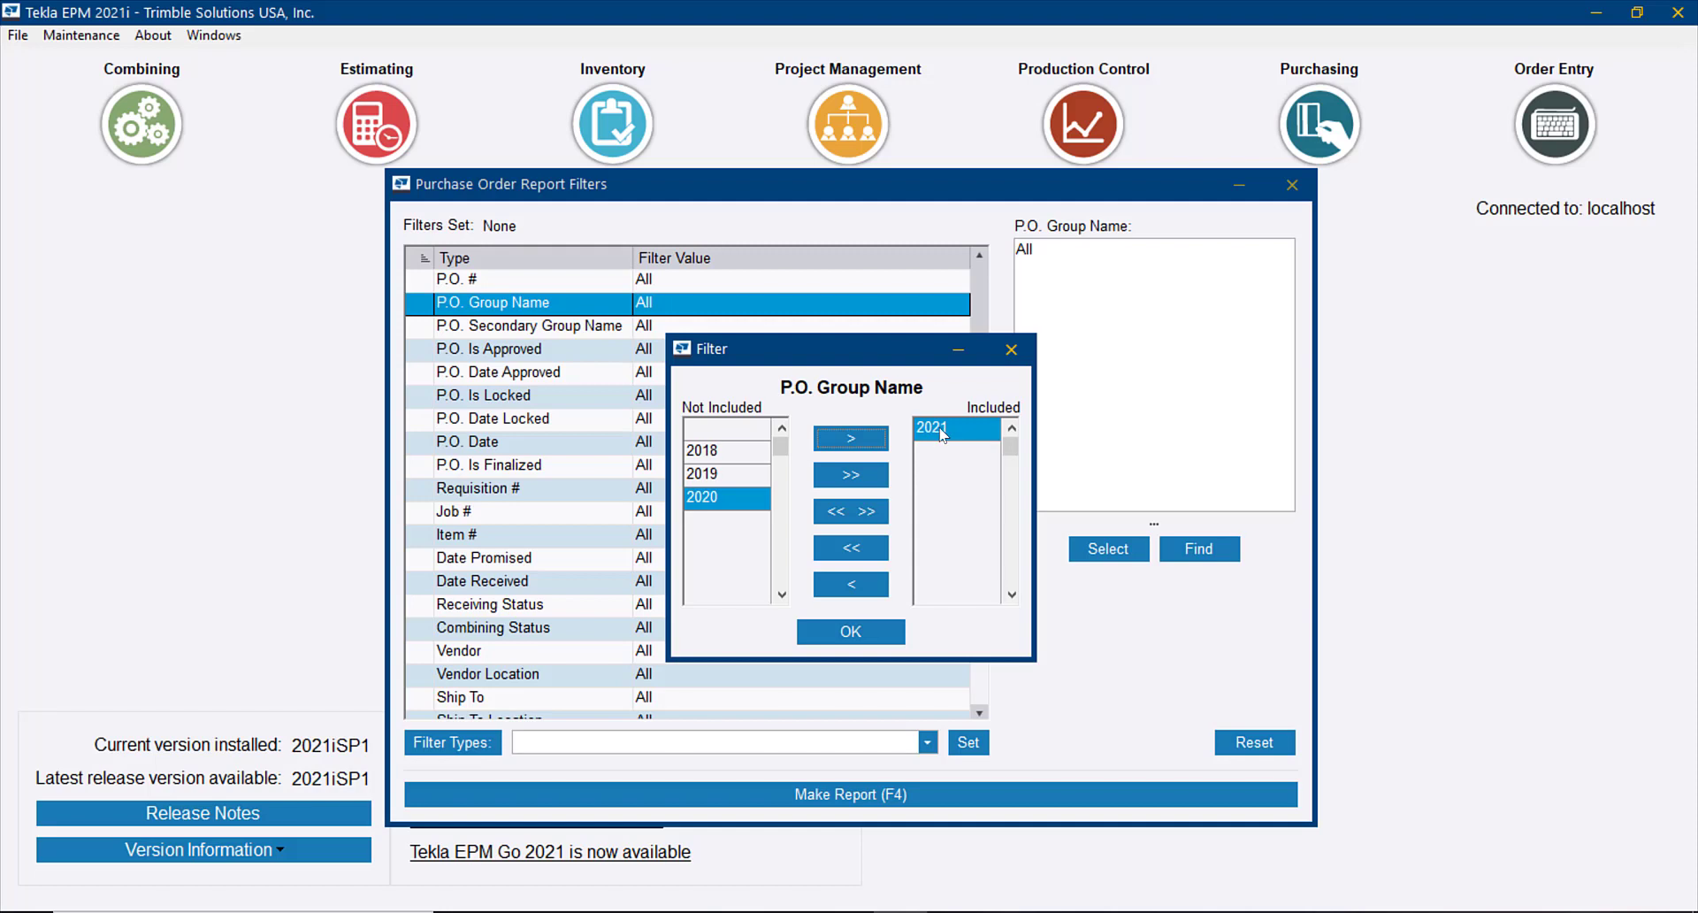
left_click(851, 633)
Filter the report so that Steel is the only included P.O. Secondary Group Name
left_click(678, 337)
double_click(678, 338)
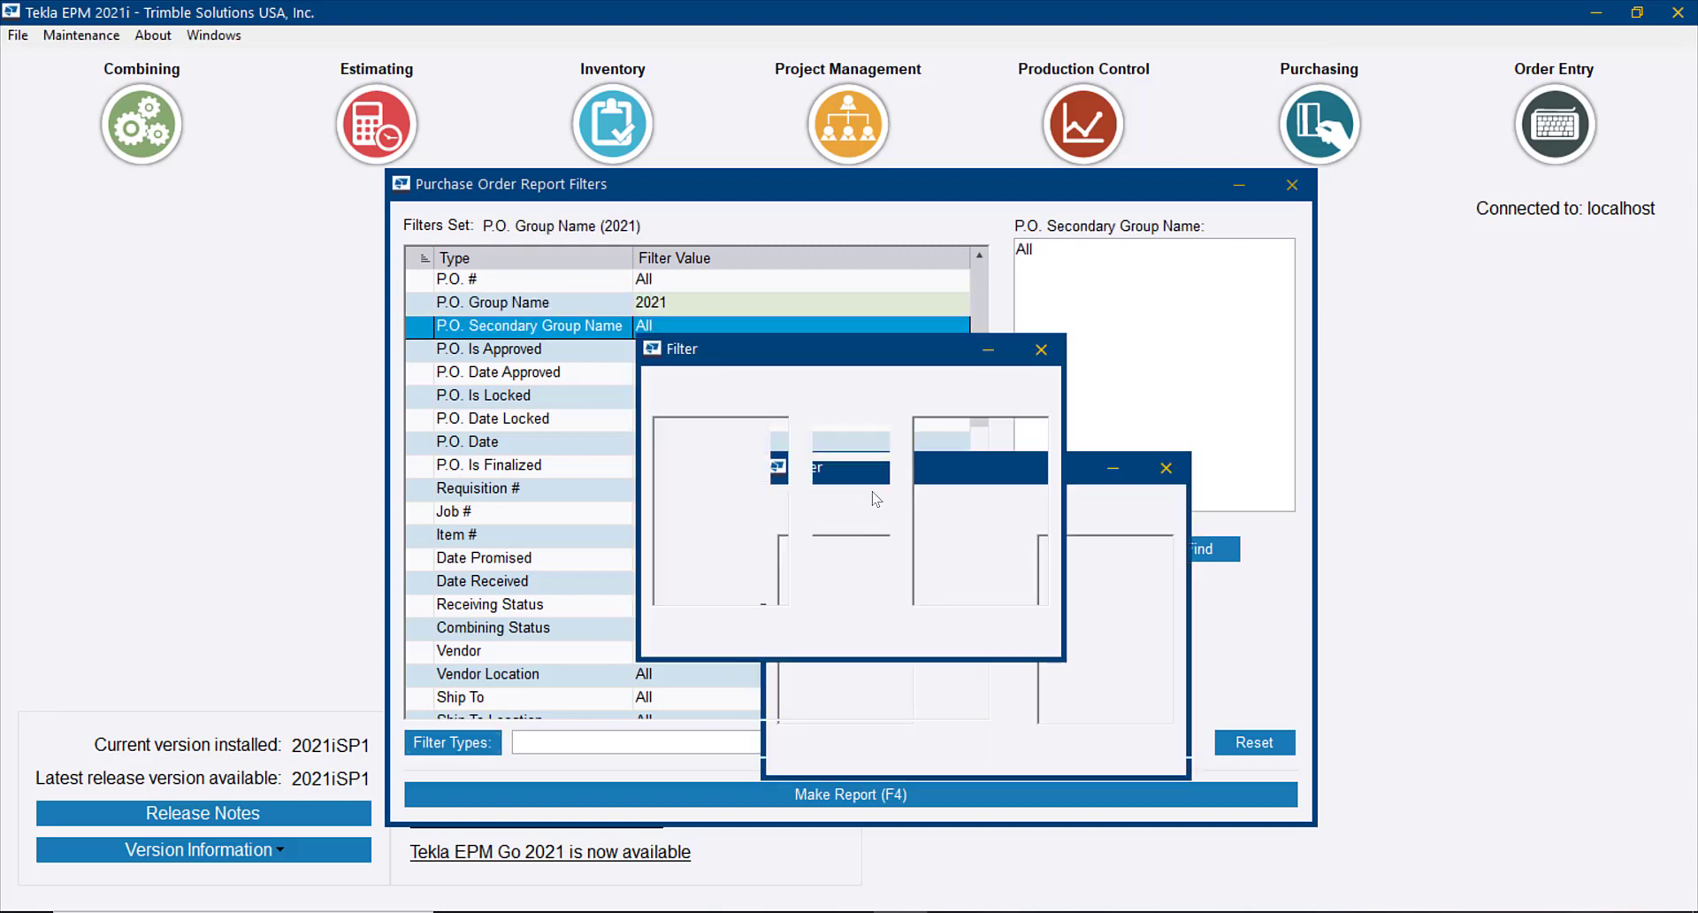
left_click(880, 547)
left_click(699, 520)
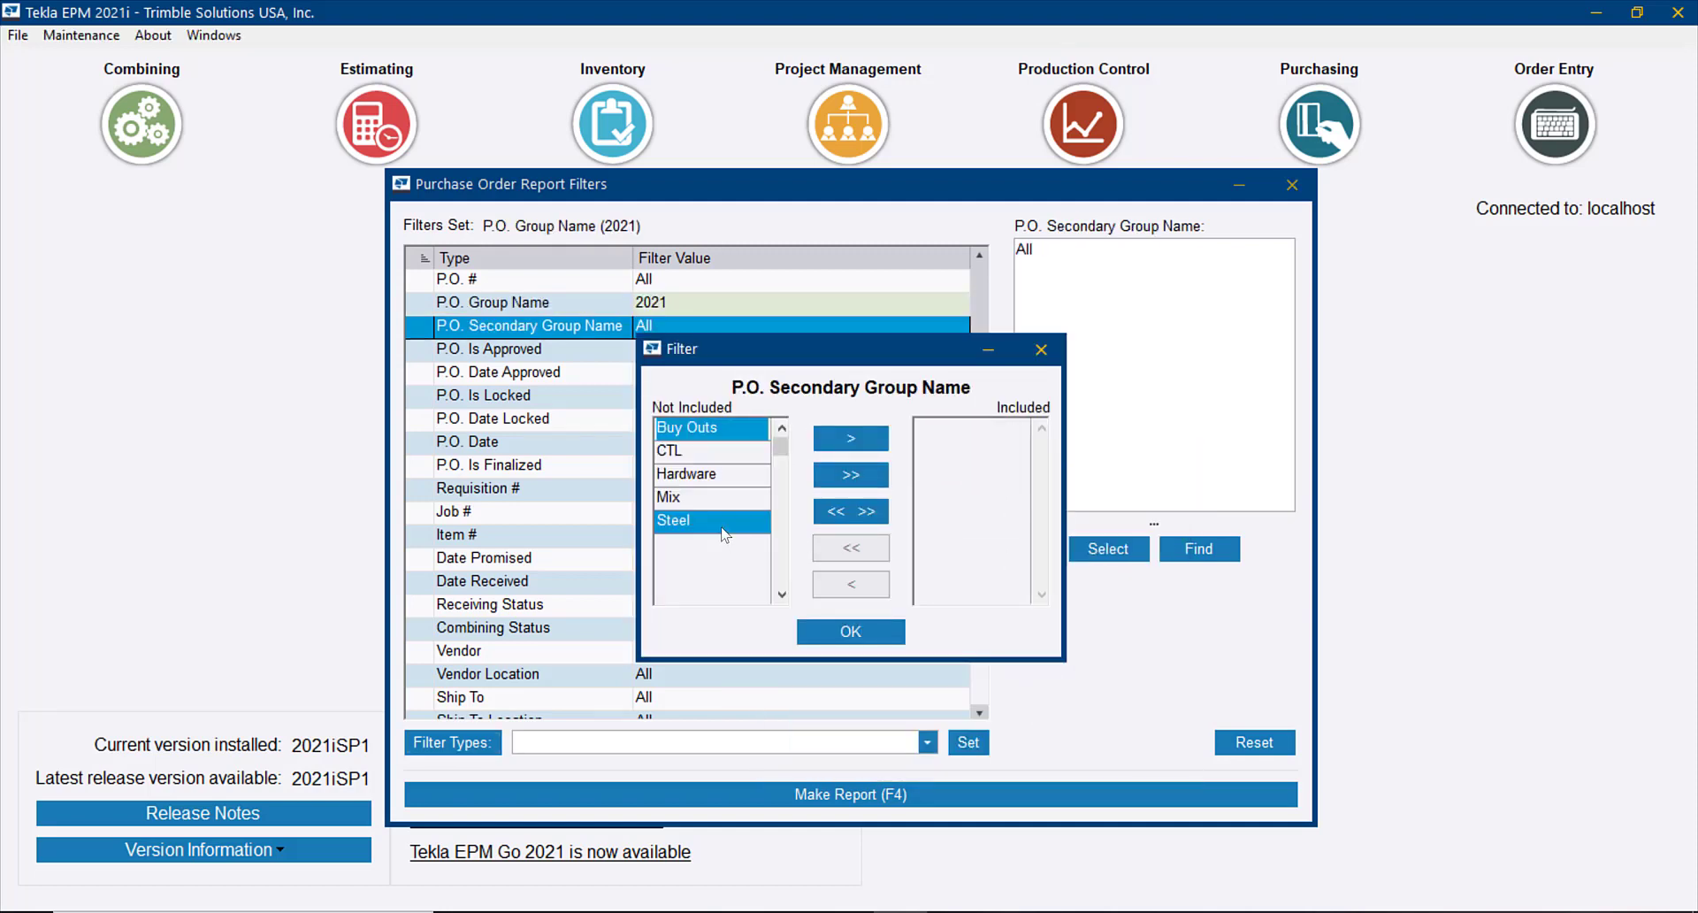
left_click(848, 439)
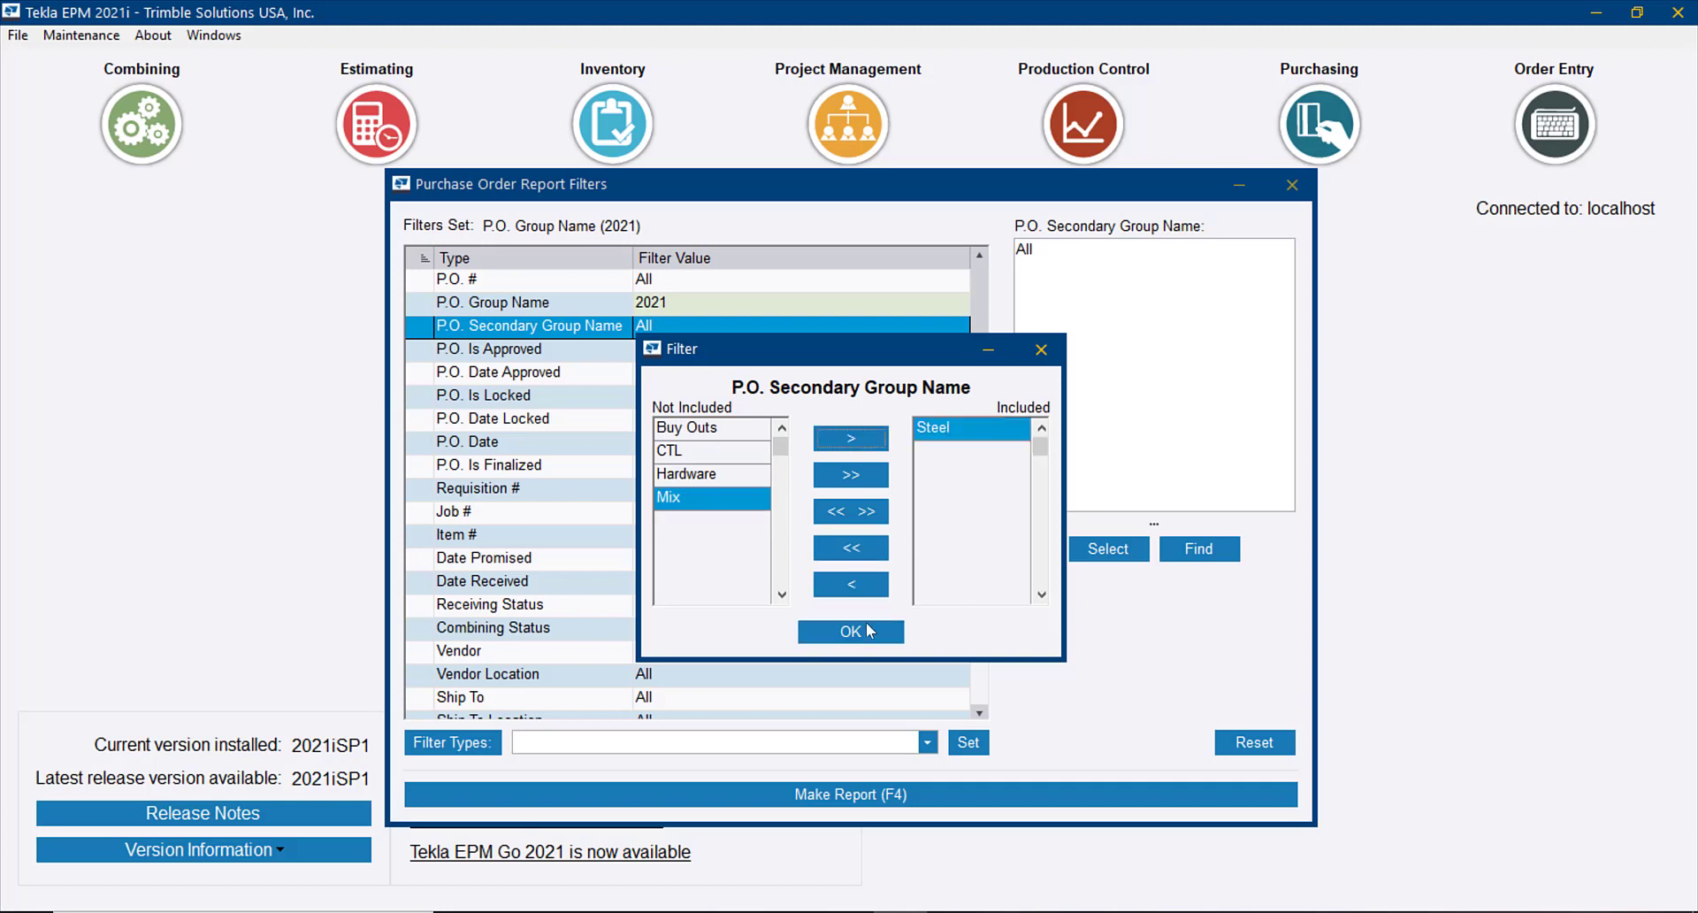
left_click(872, 631)
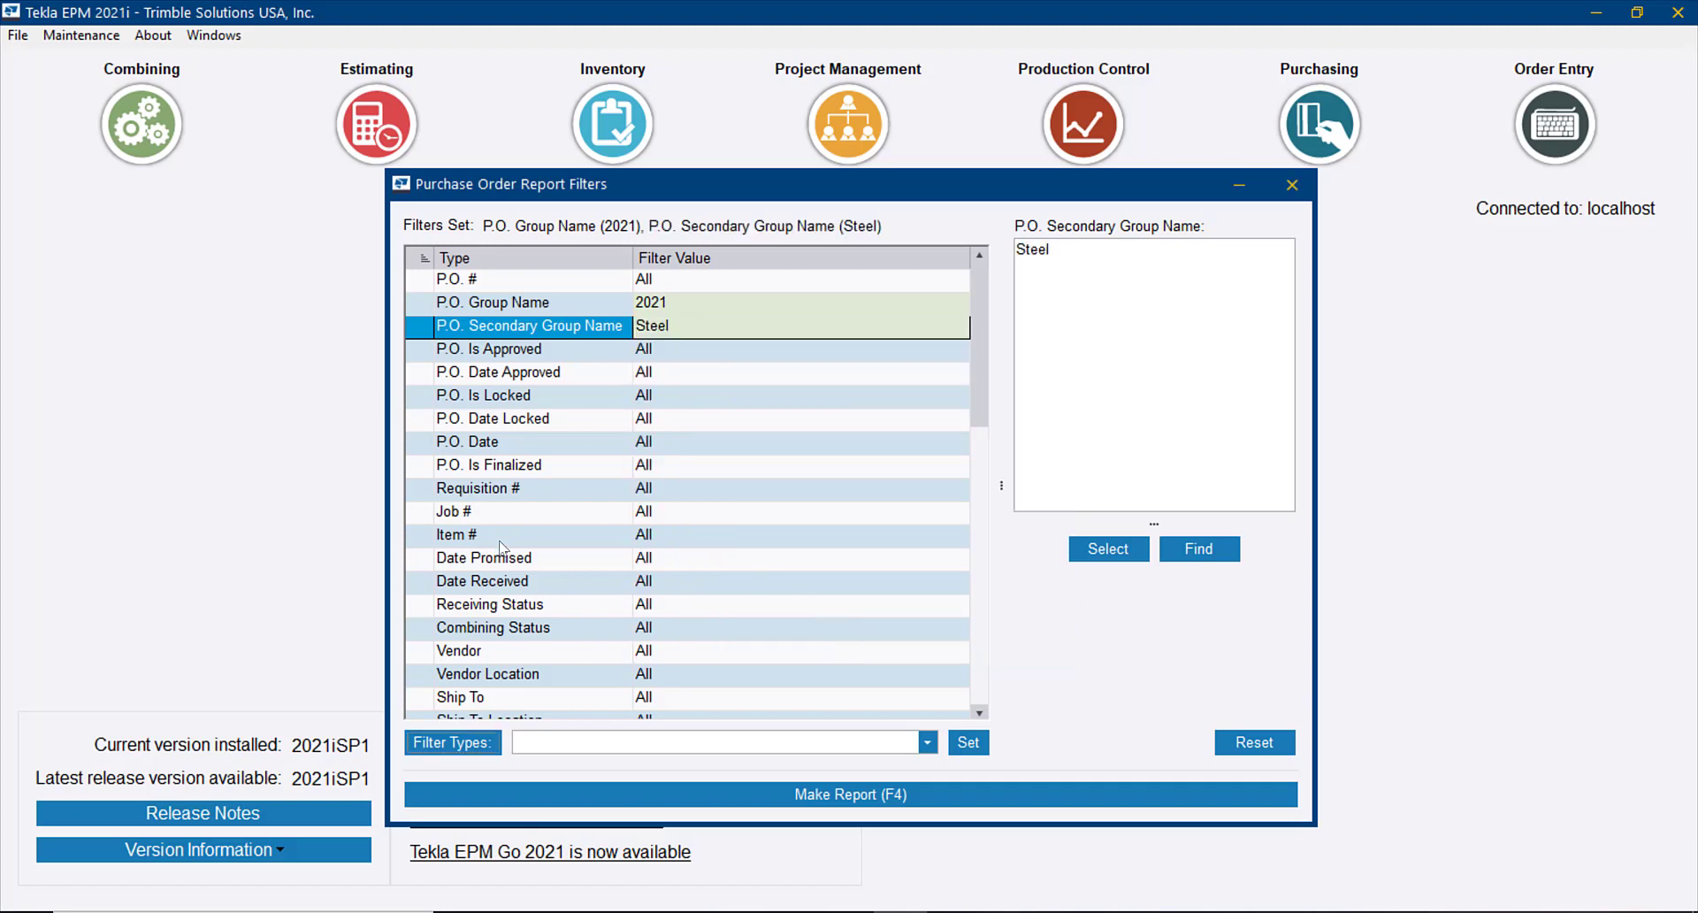
Check the Vendor filter choices without changing them, and generate the Overdue Shipment Listing, P.O. Summary and Receiving List By Vendor reports together for viewing
double_click(522, 657)
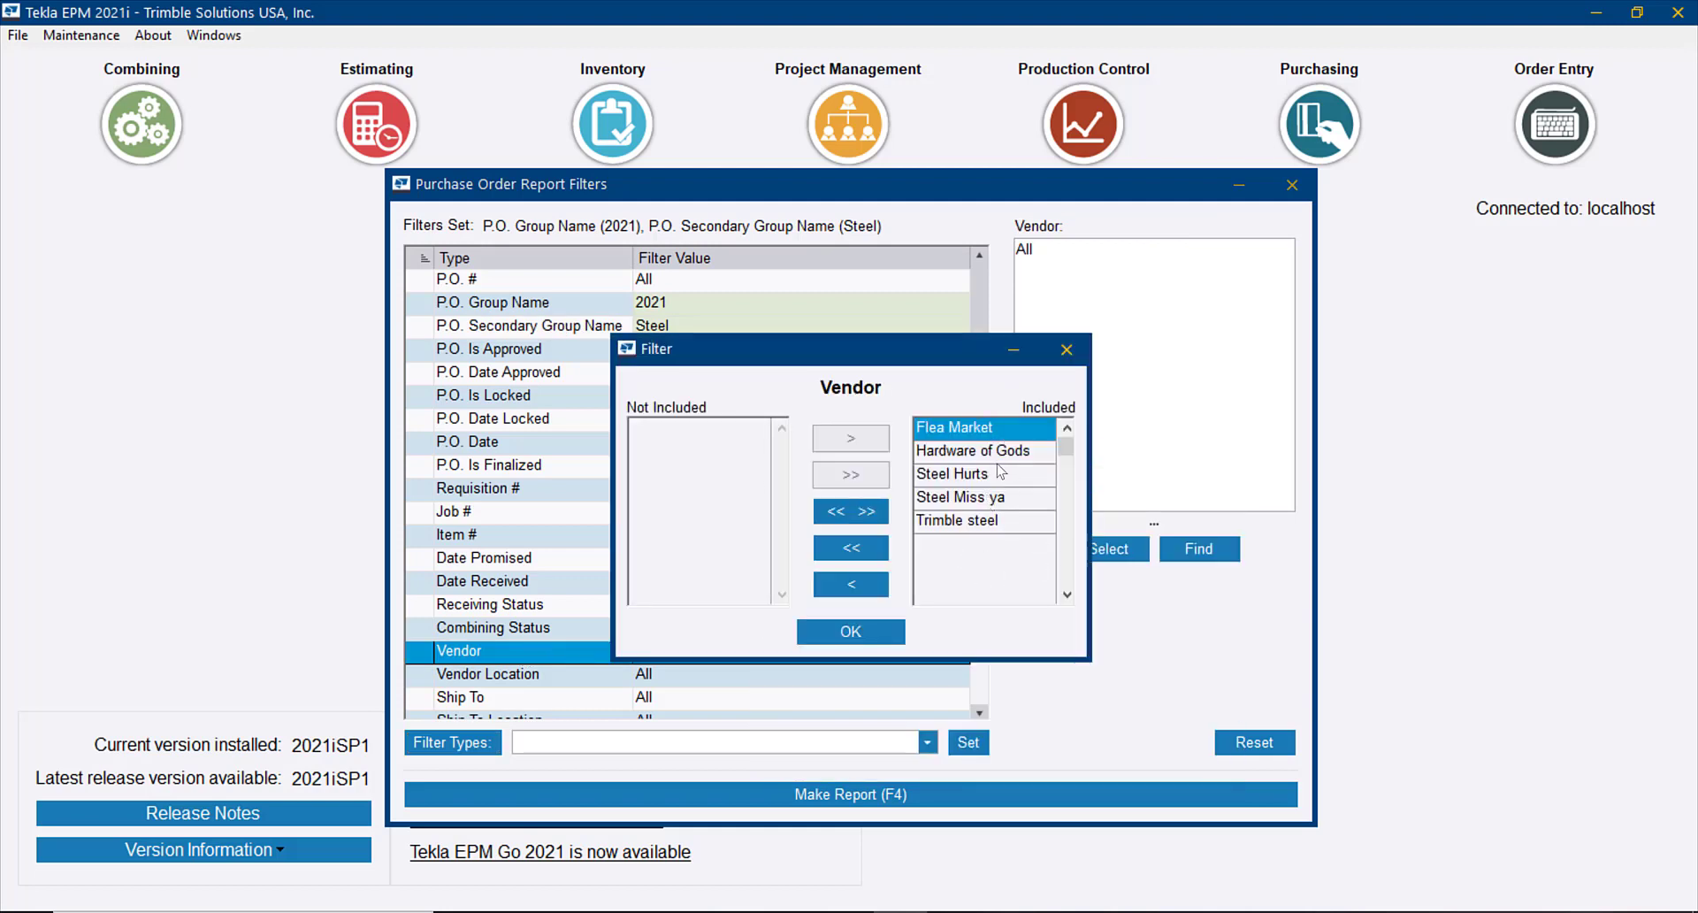
left_click(1066, 348)
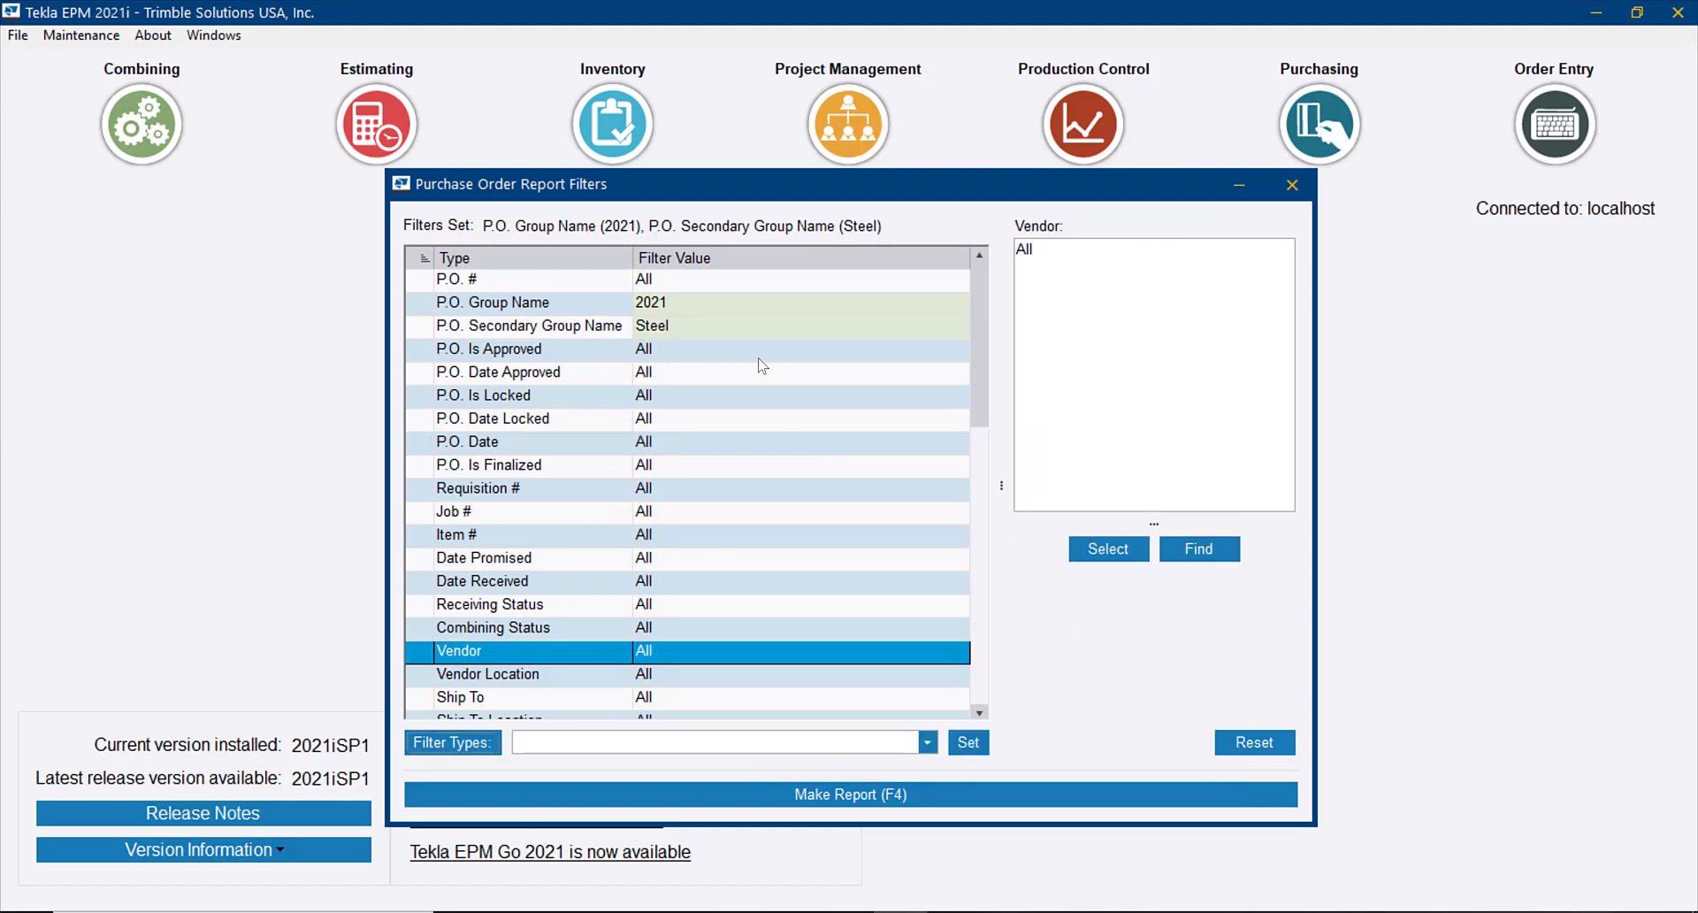
left_click(903, 796)
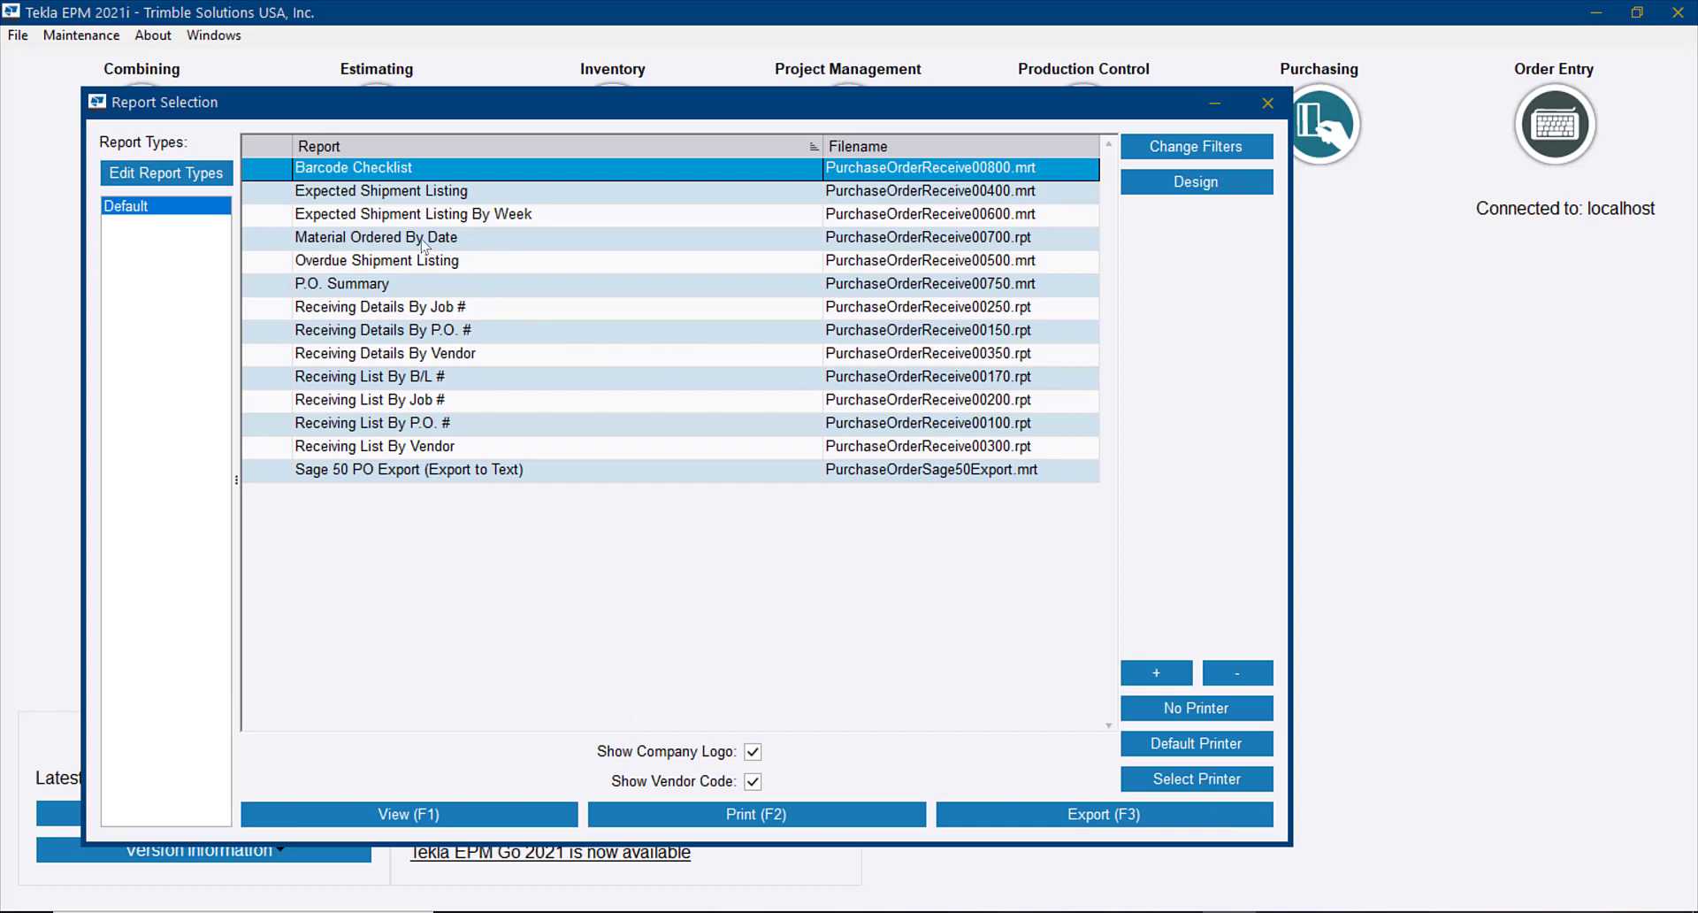
left_click(387, 290)
left_click(381, 266, "ctrl")
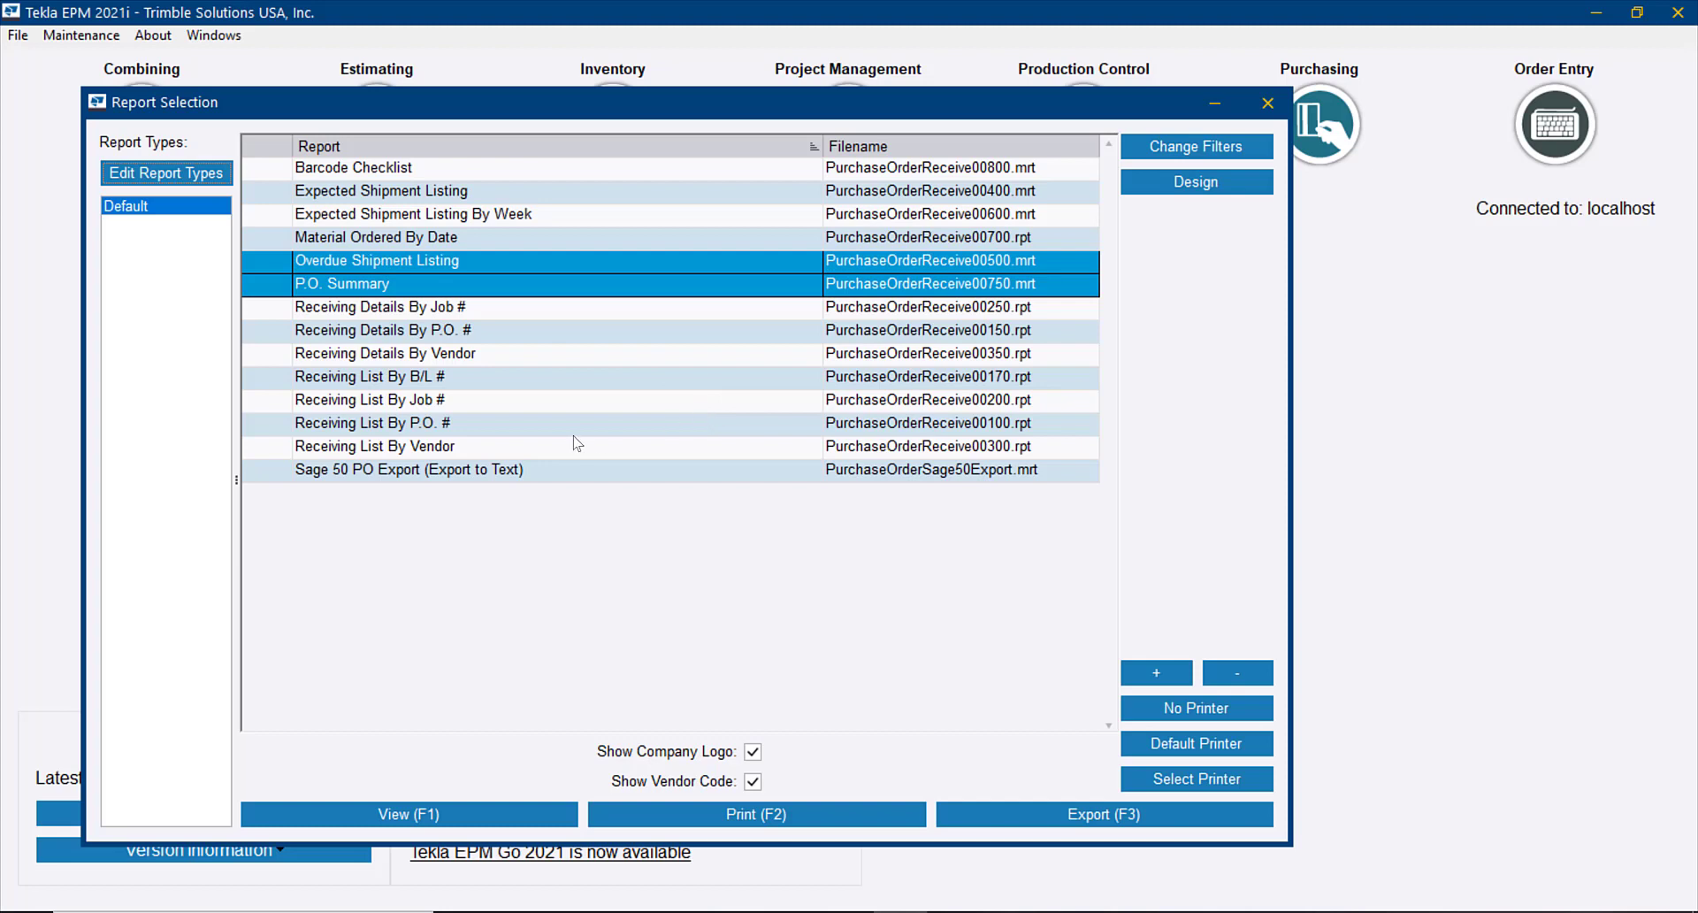
left_click(369, 447, "ctrl")
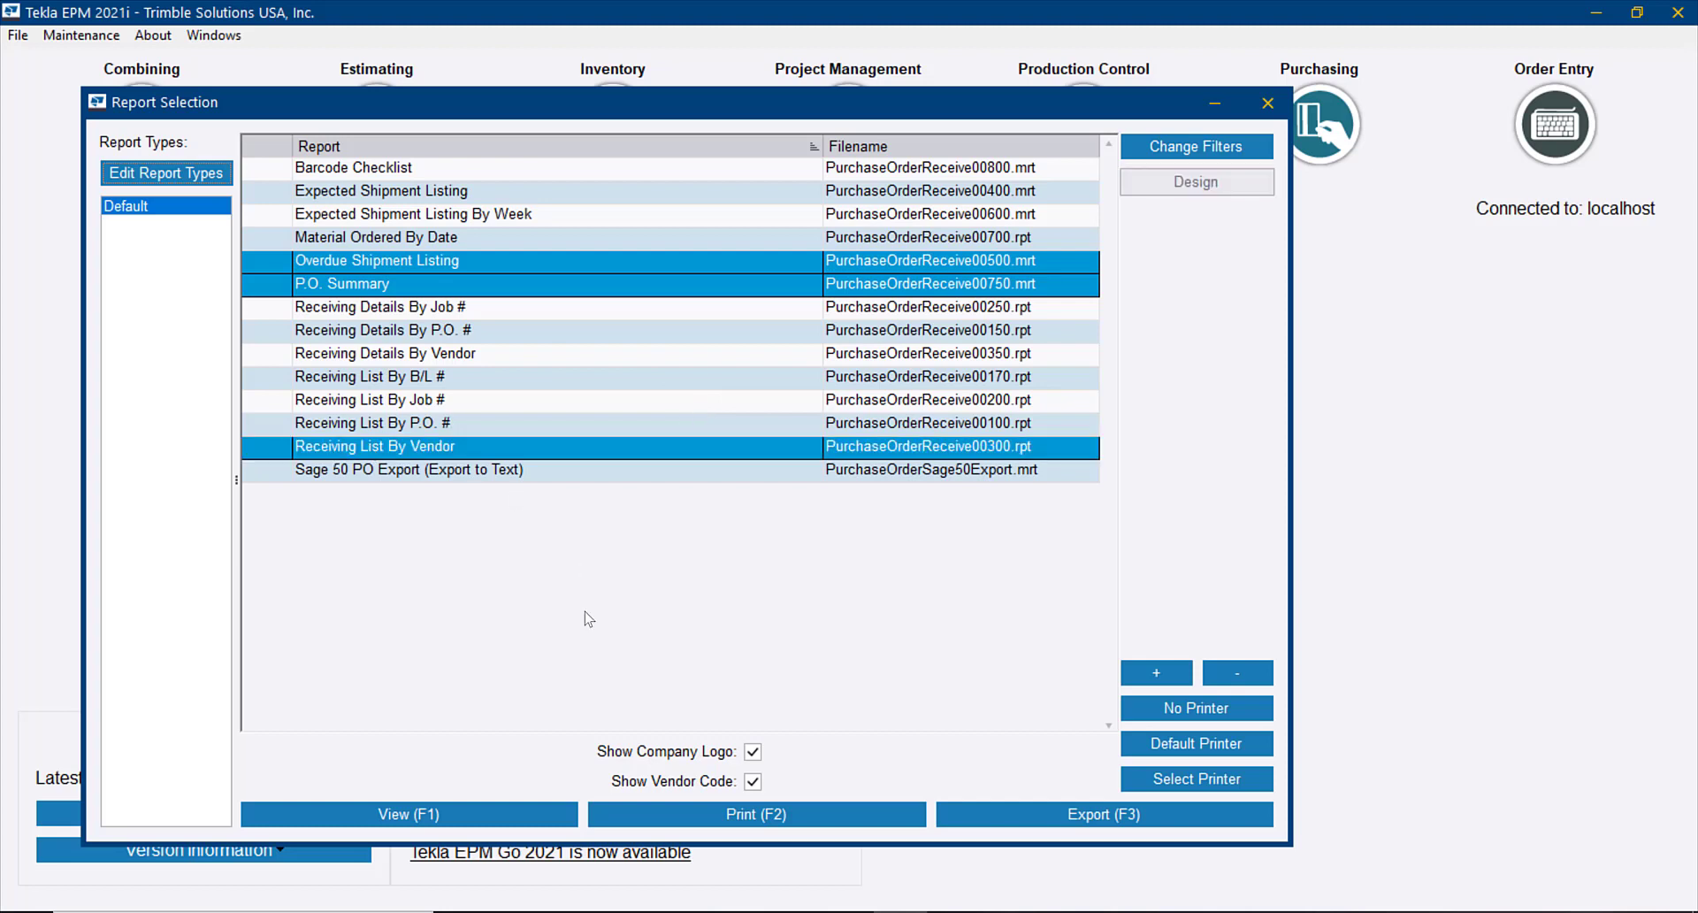
left_click(478, 818)
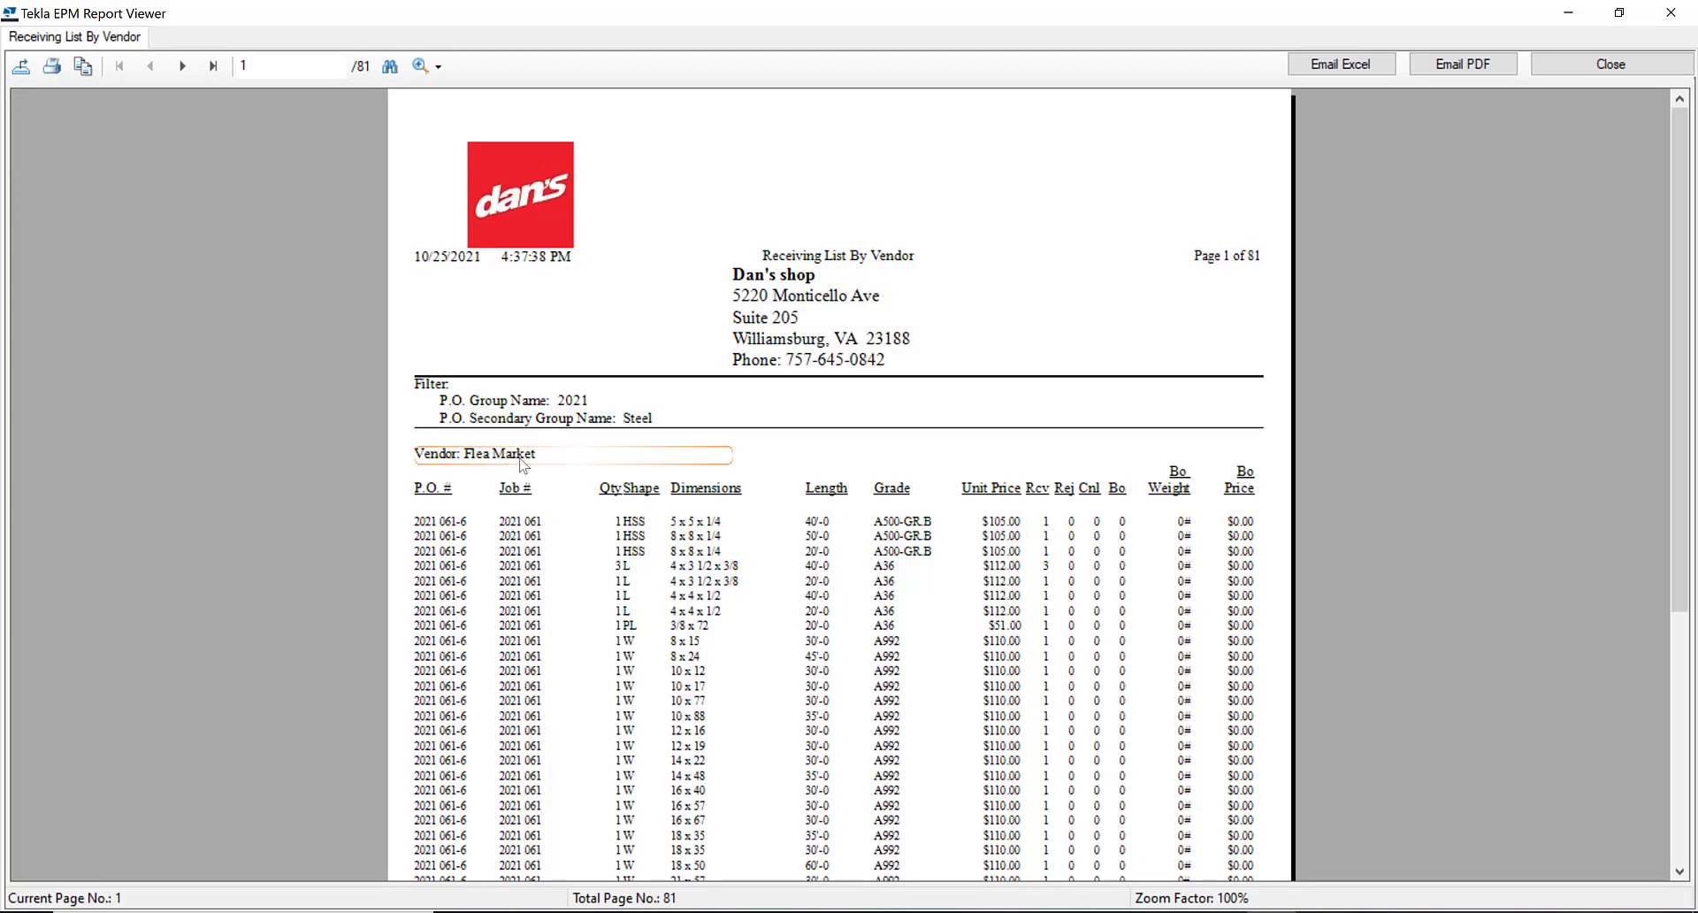
Review the first two pages of the Receiving List By Vendor report, and close it
scroll(522, 464, "down", 3)
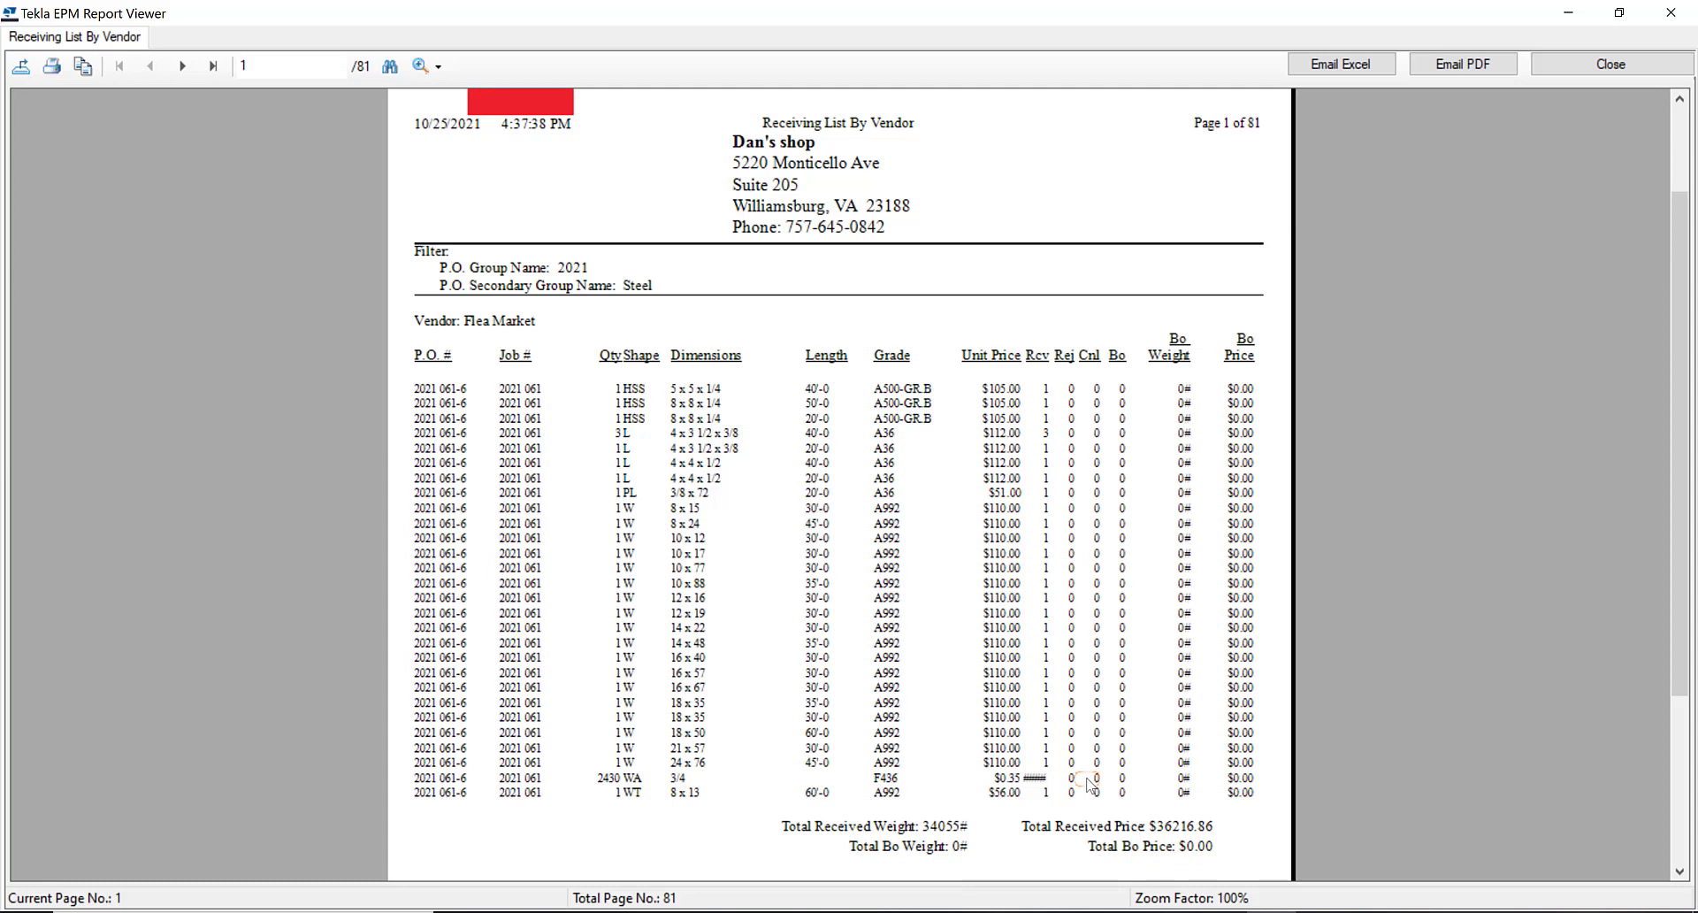
left_click(181, 68)
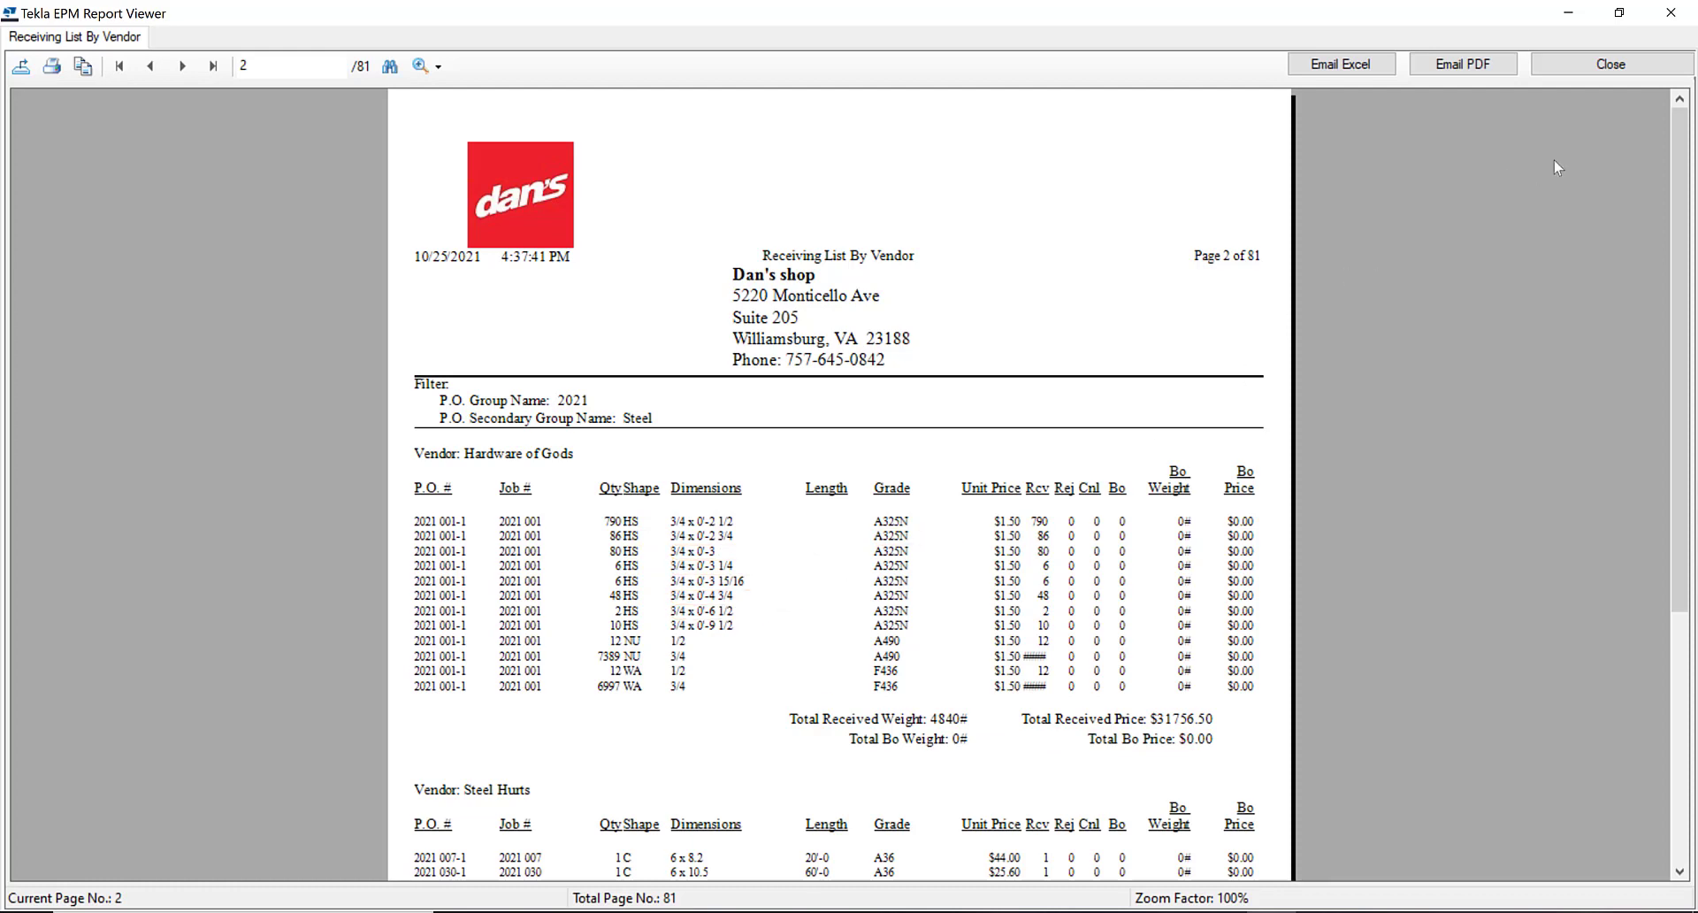
left_click(1624, 72)
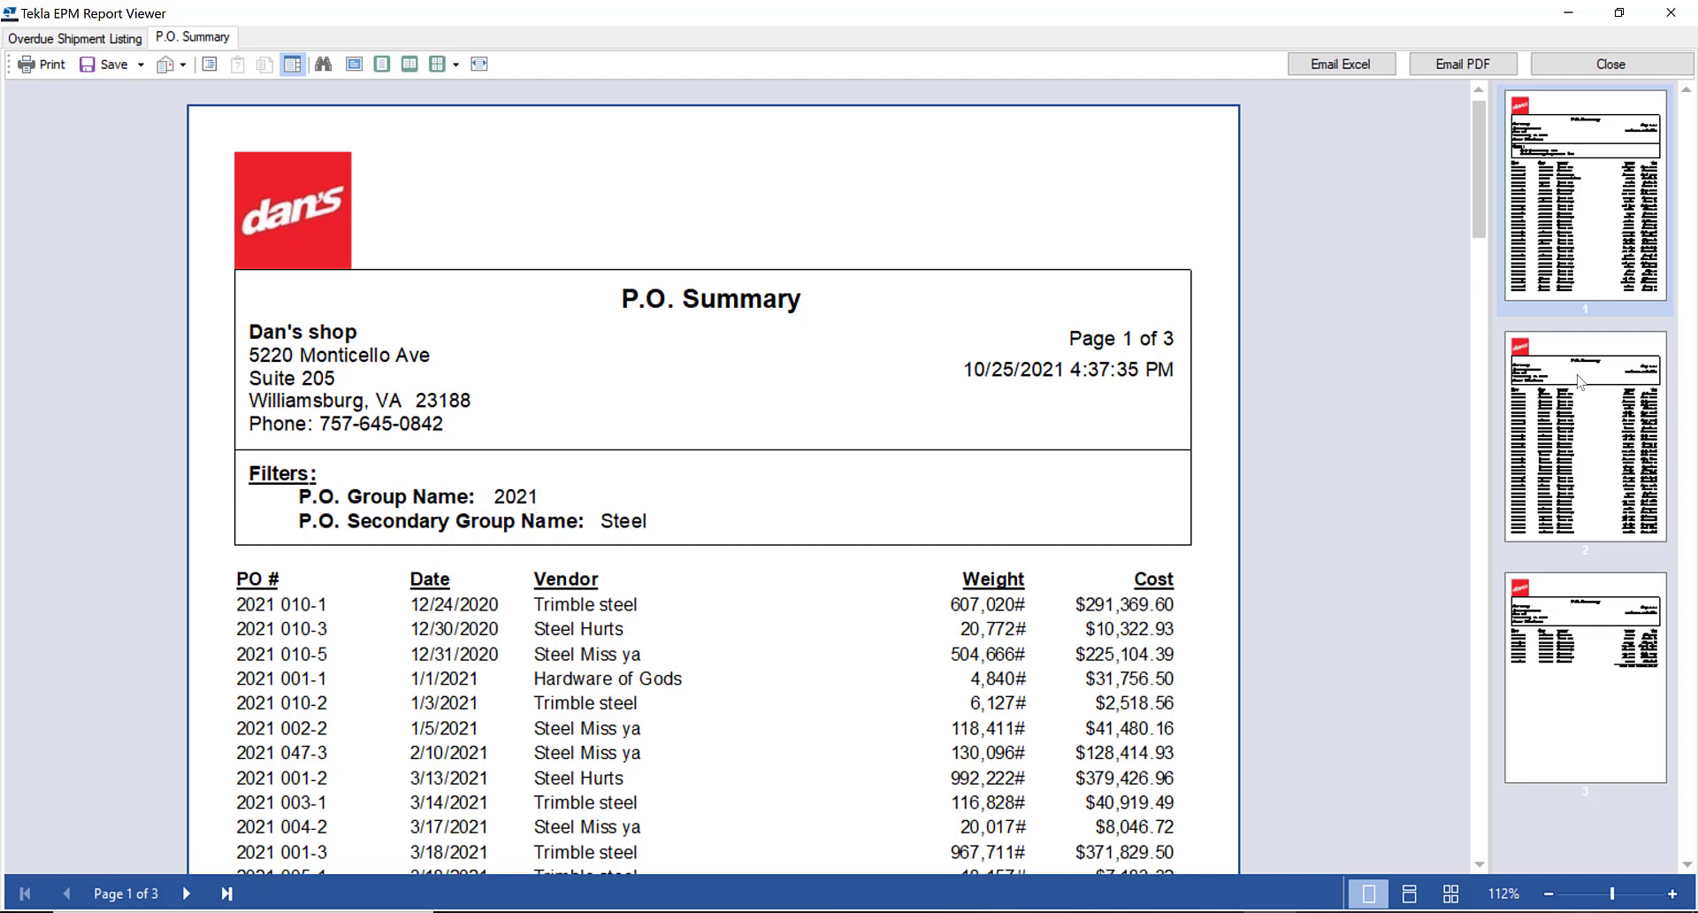
Review the P.O. Summary report through to the totals on its last page, and close it
scroll(1172, 529, "down", 3)
left_click(1642, 685)
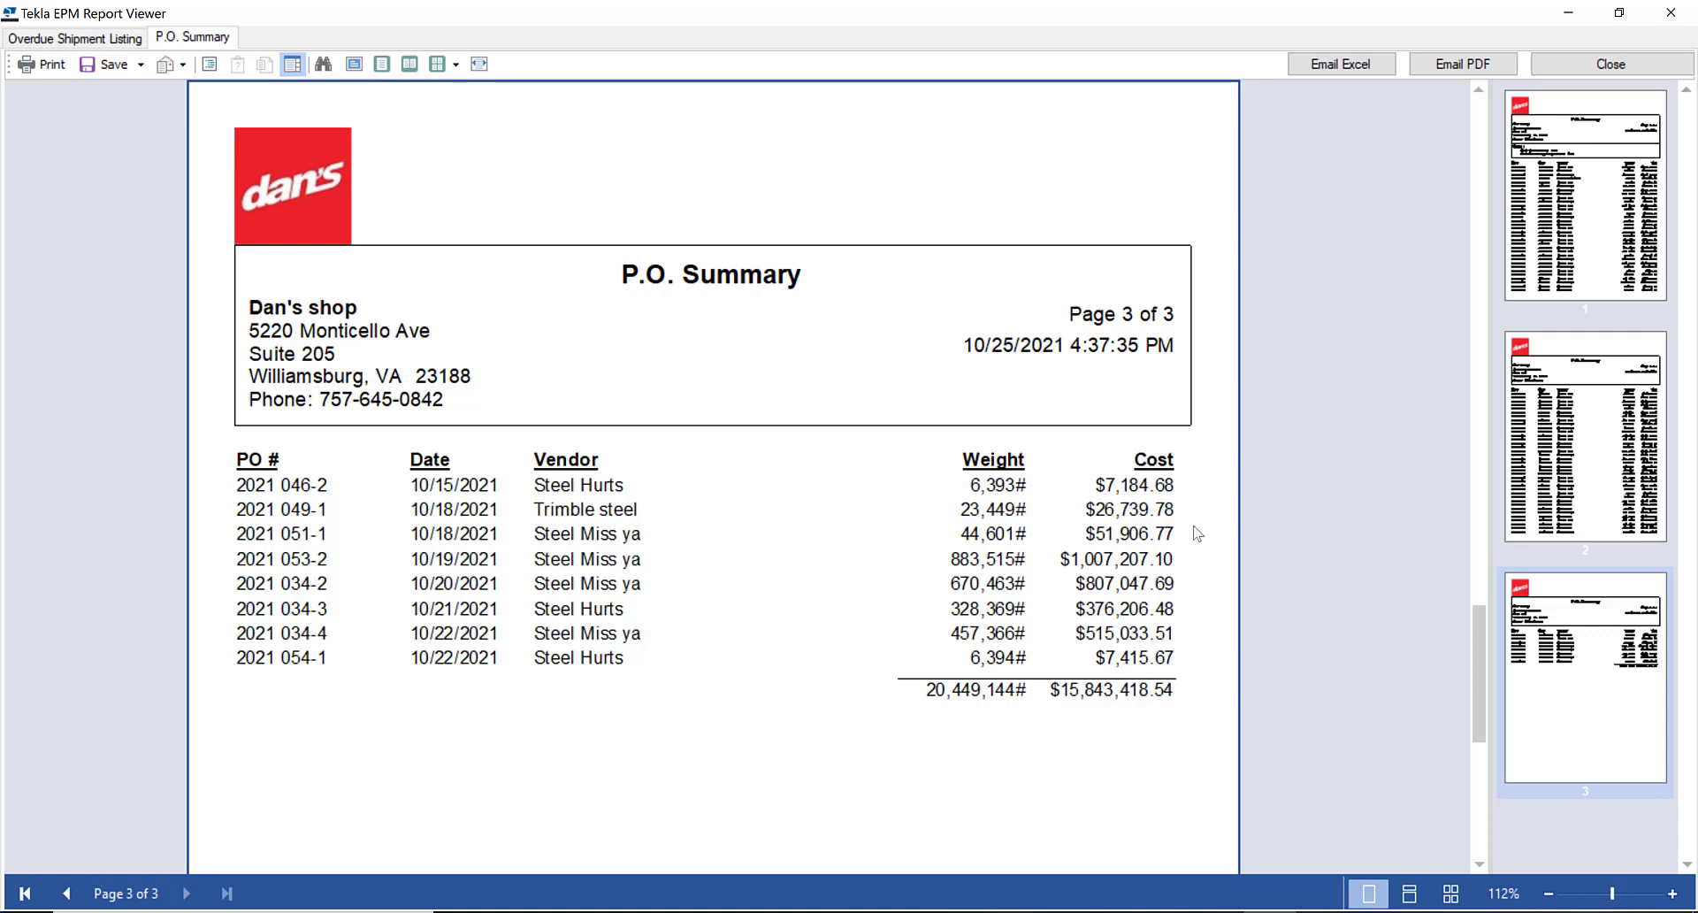
left_click(1610, 64)
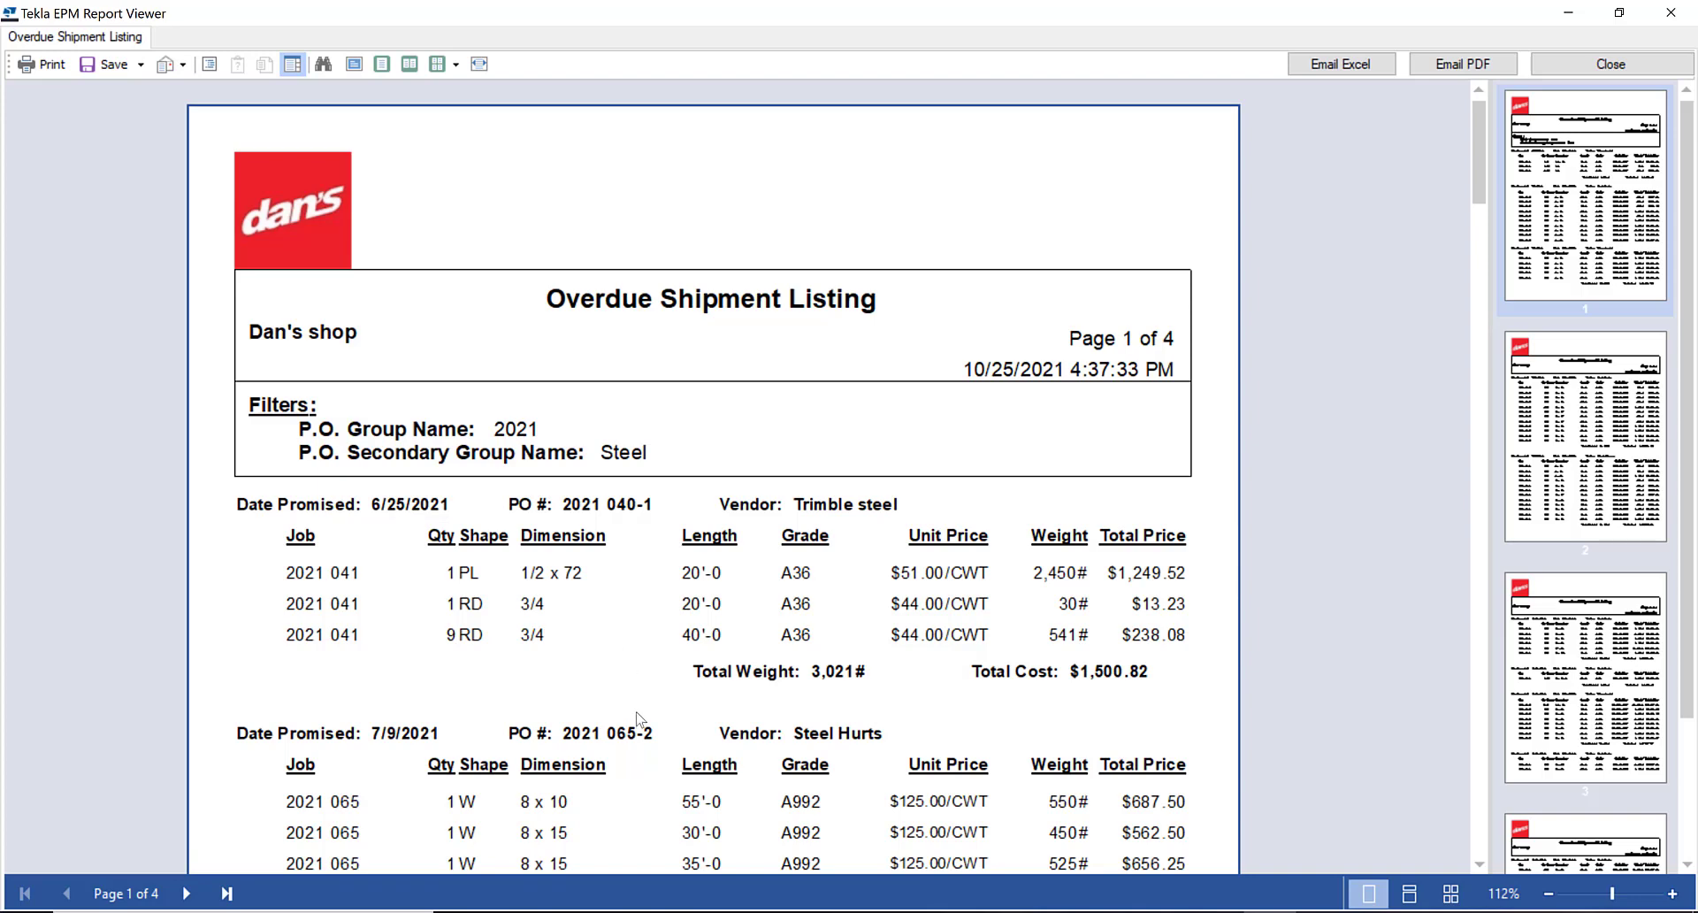
Review the first page of the Overdue Shipment Listing across purchase orders, and close the report and the report selection
scroll(446, 655, "down", 1)
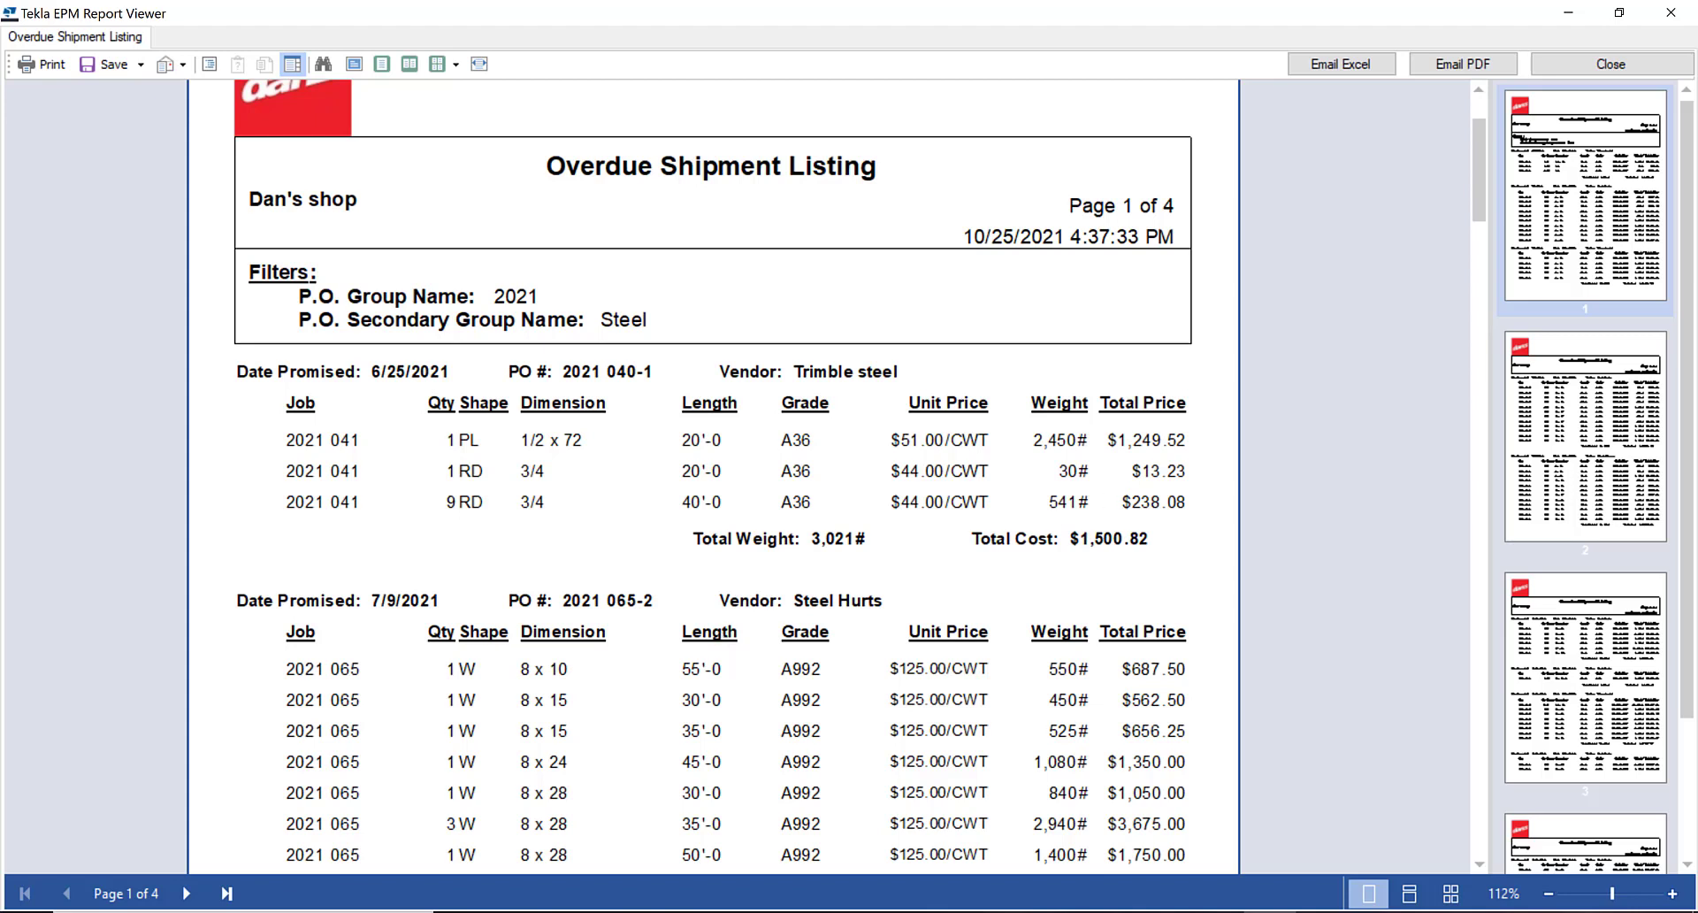
left_click(1621, 71)
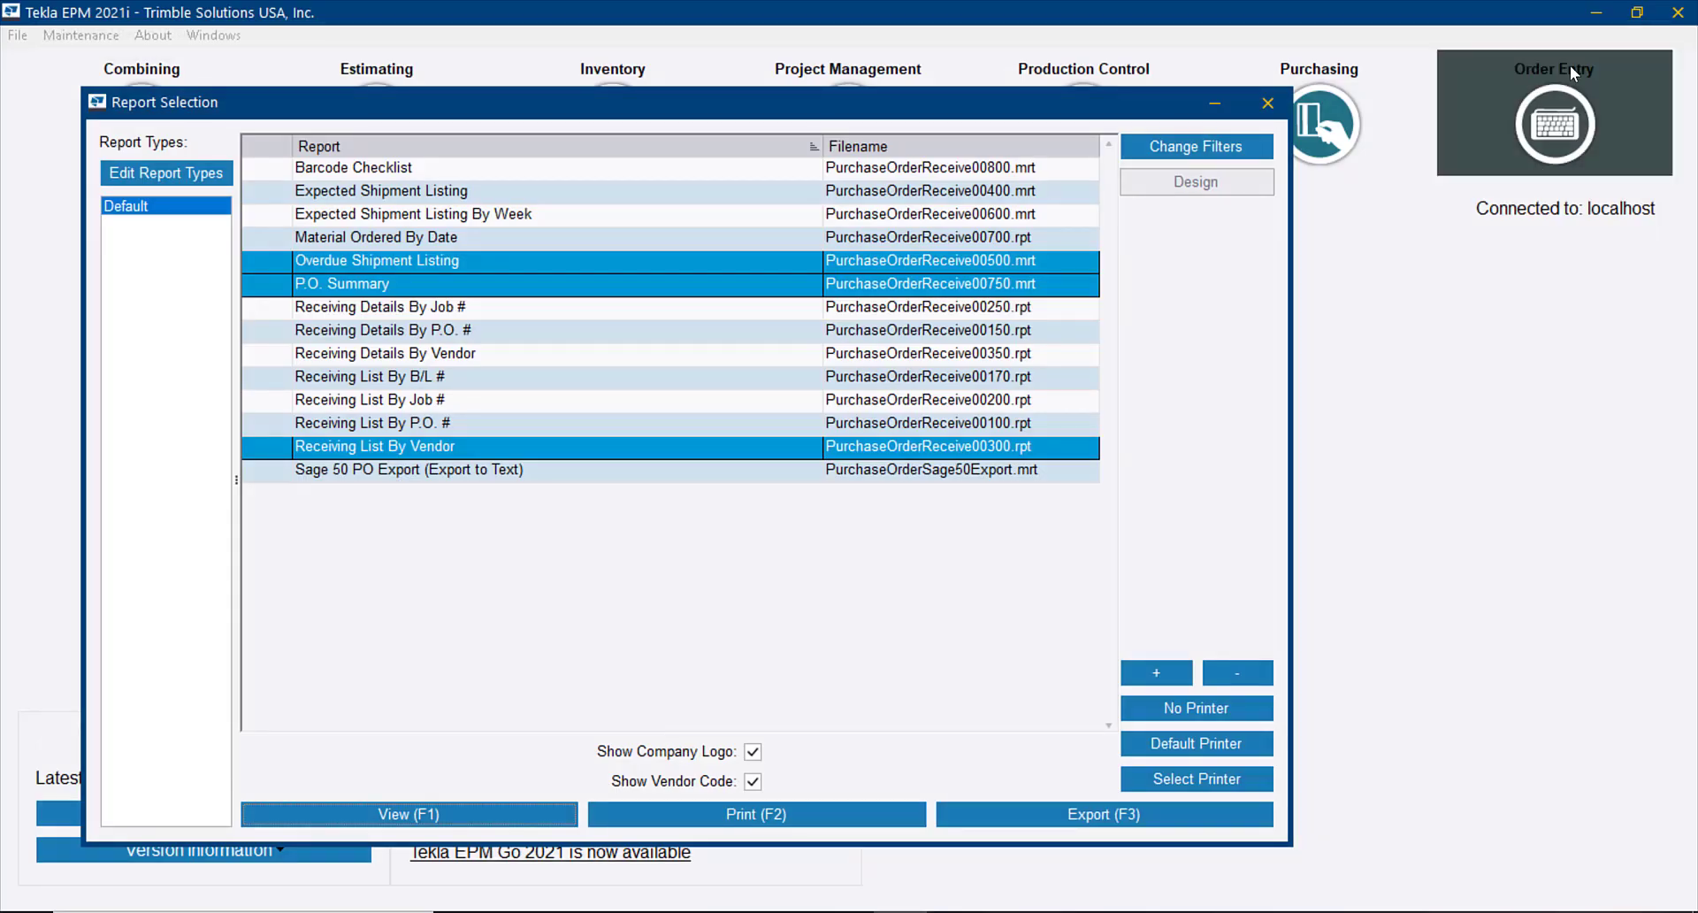
left_click(1268, 103)
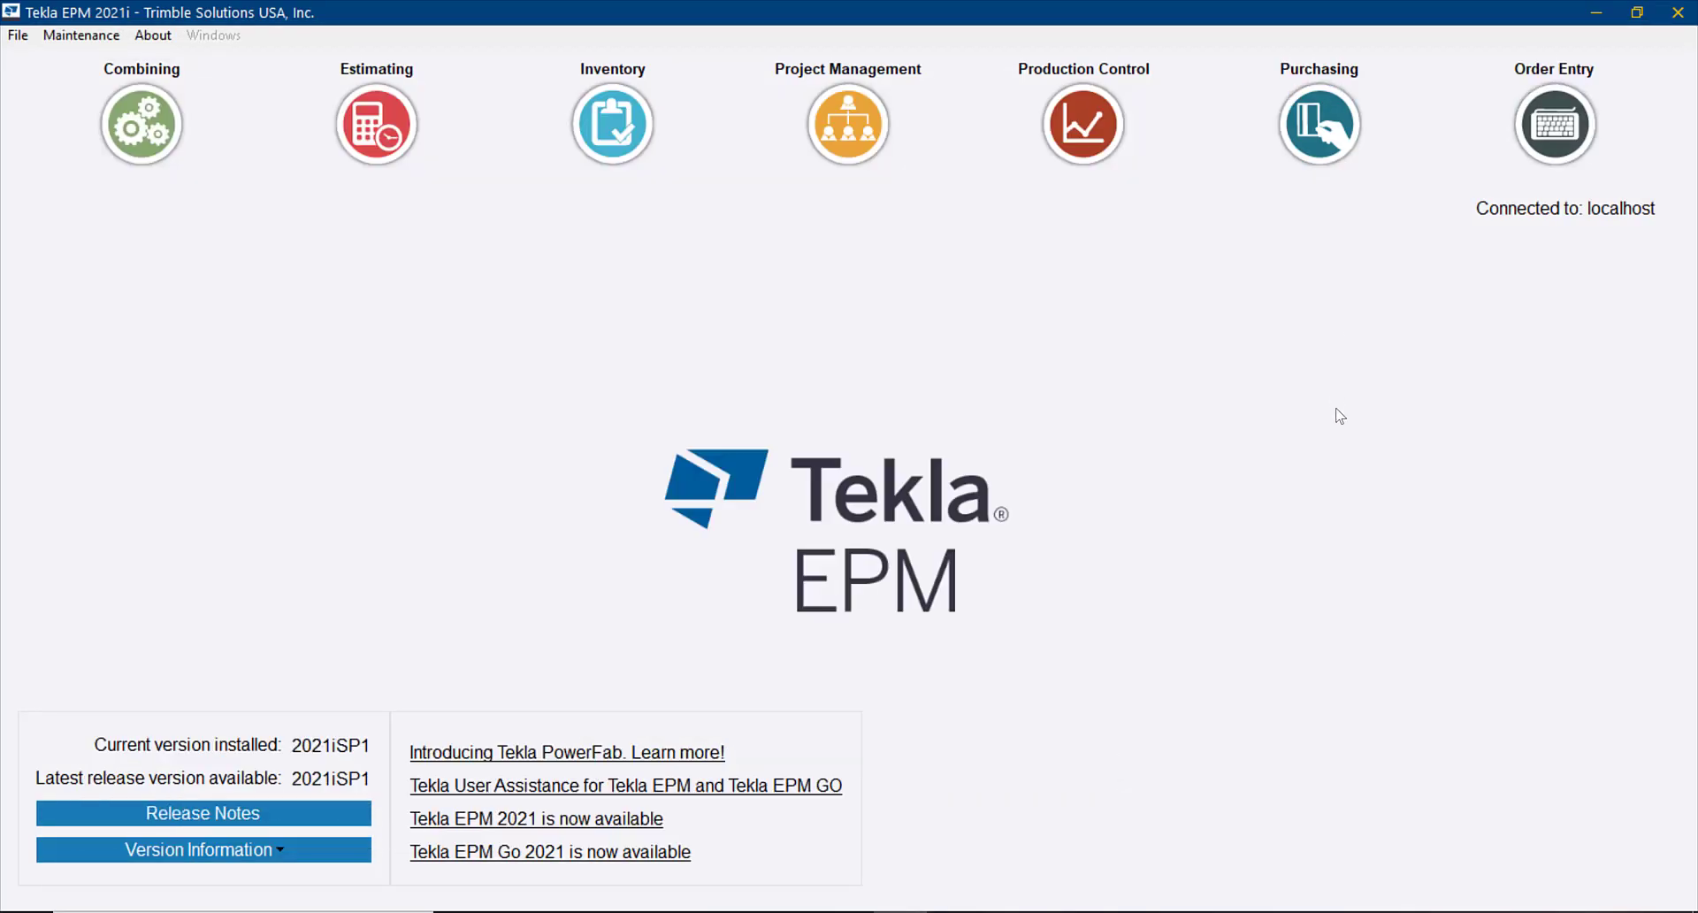